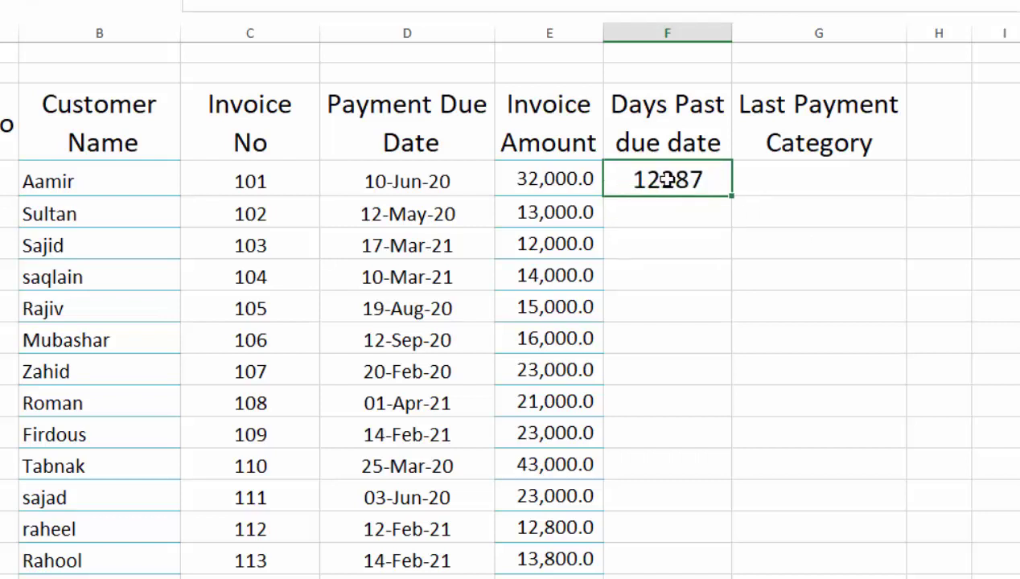
- Enter the formula =TODAY()-D4 in the first Days Past due date cell, F4, replacing its contents
key("BackSpace")
type("=today")
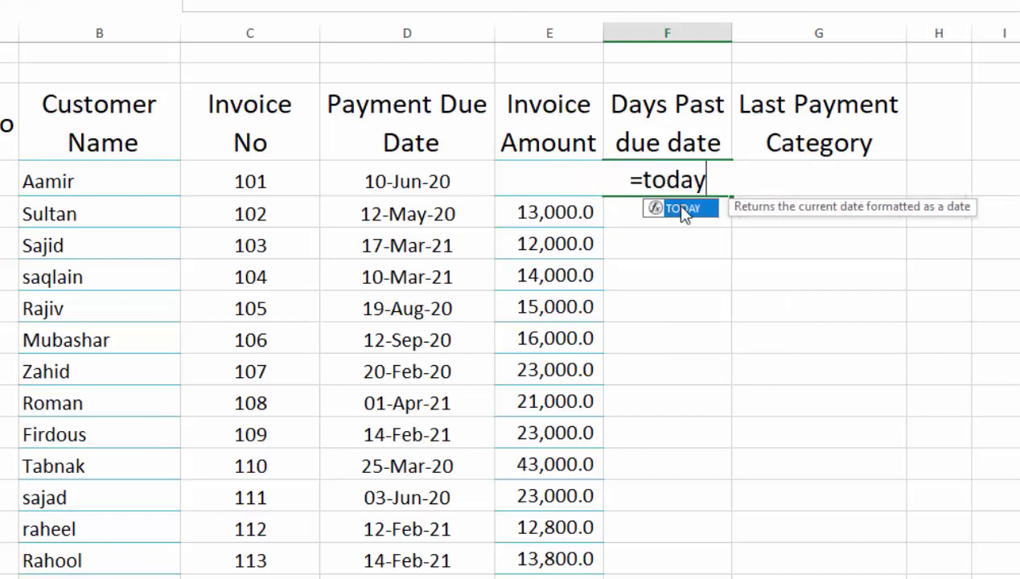
double_click(682, 209)
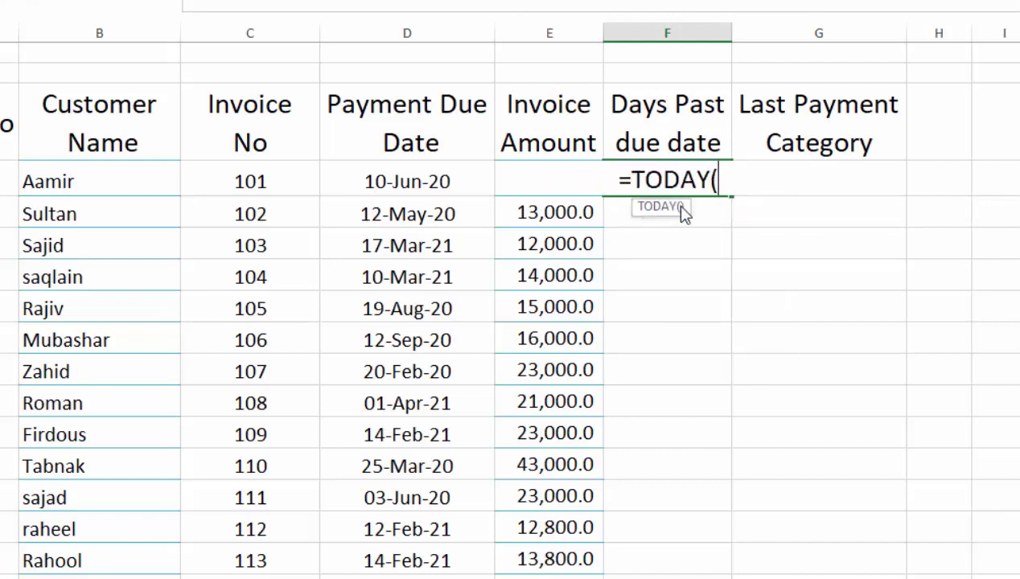
type(")")
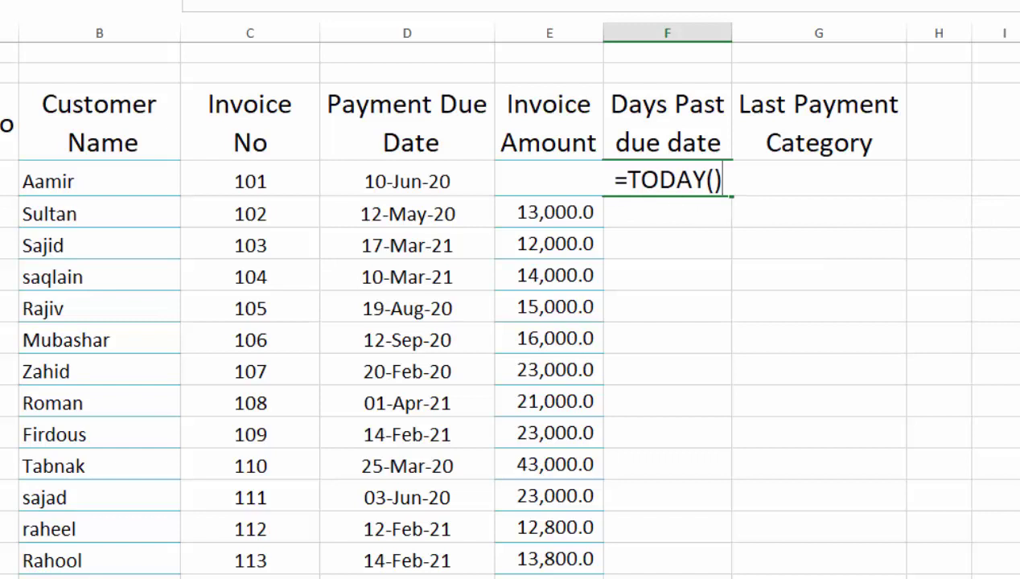
type("-")
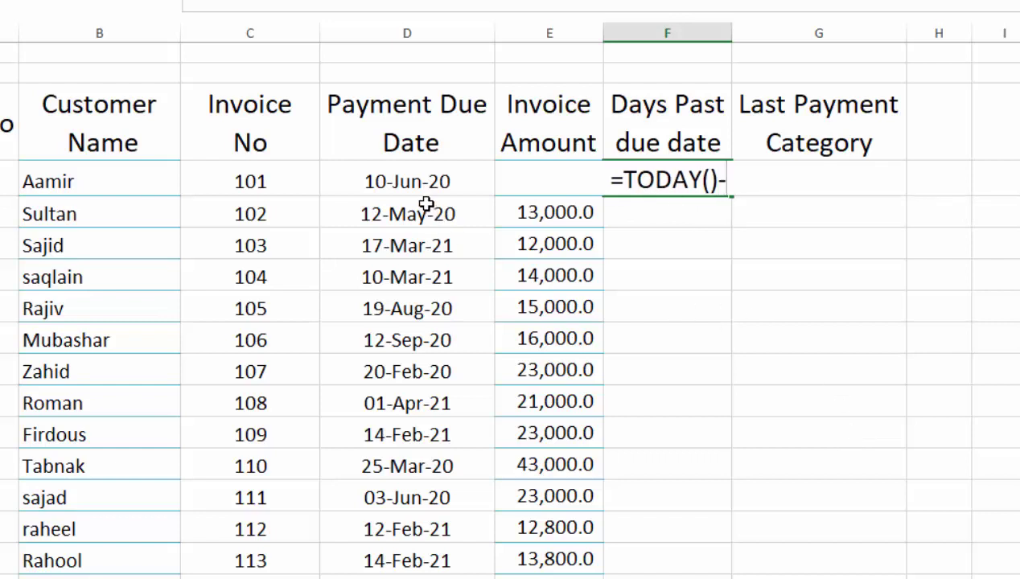
left_click(424, 188)
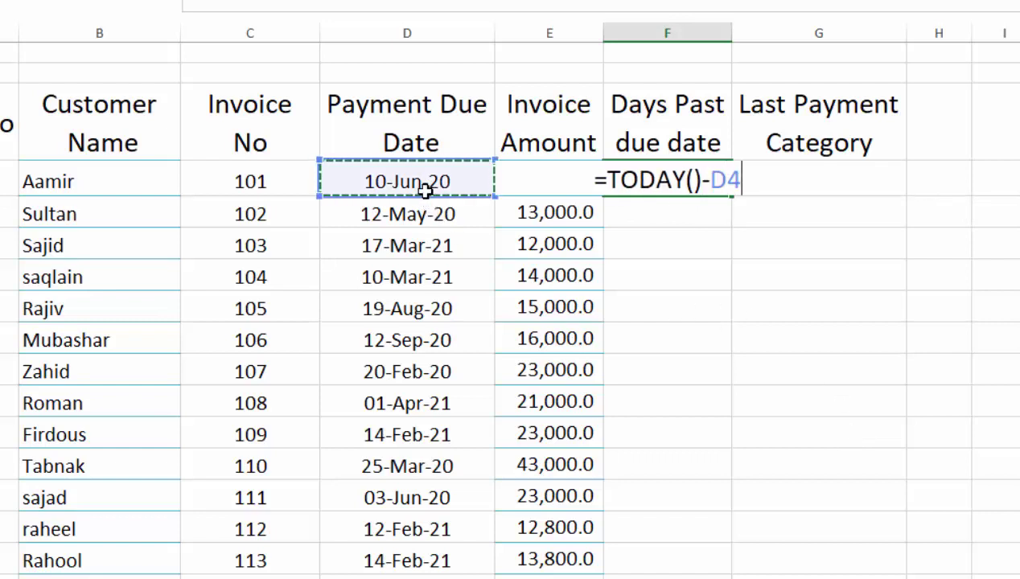
key("Return")
- Format cell F4 as General and fill its formula down the Days Past due date column
left_click(644, 175)
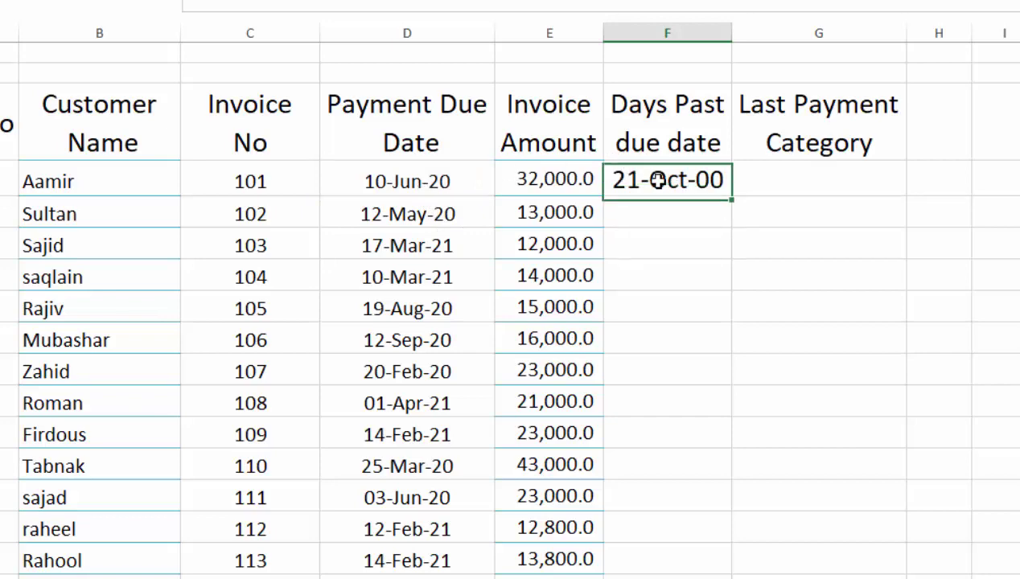
left_click(29, 38)
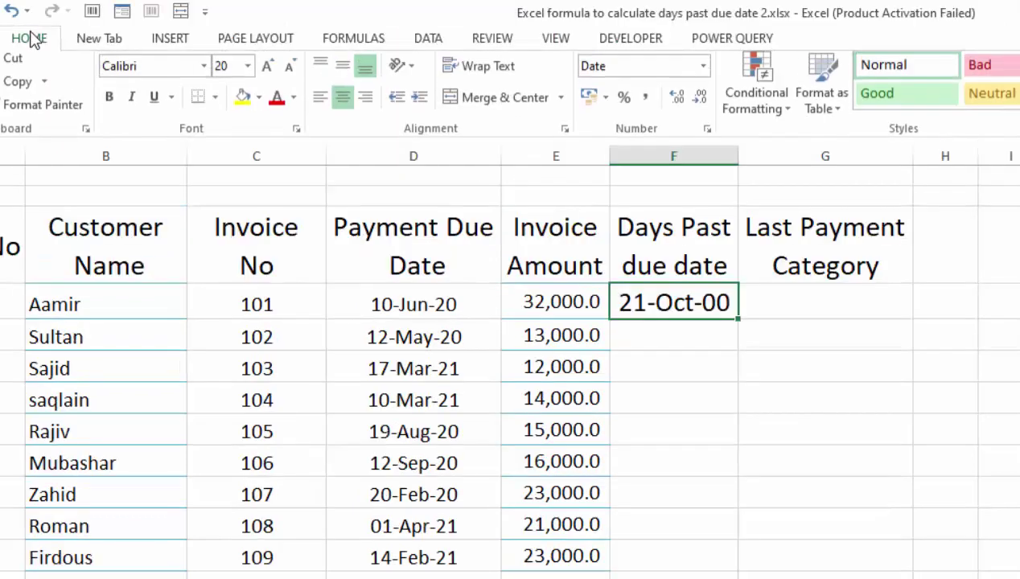
left_click(703, 75)
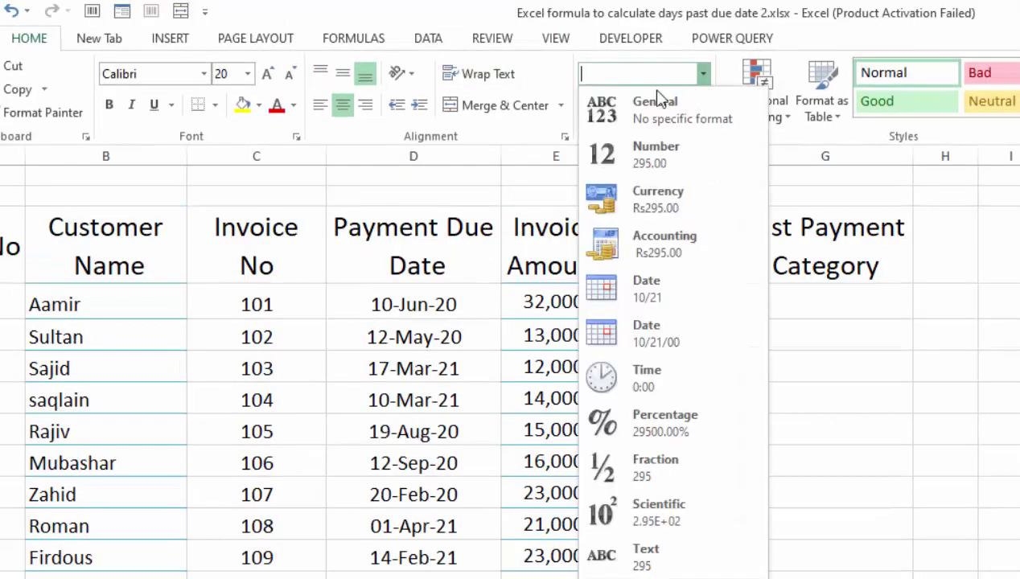
left_click(660, 105)
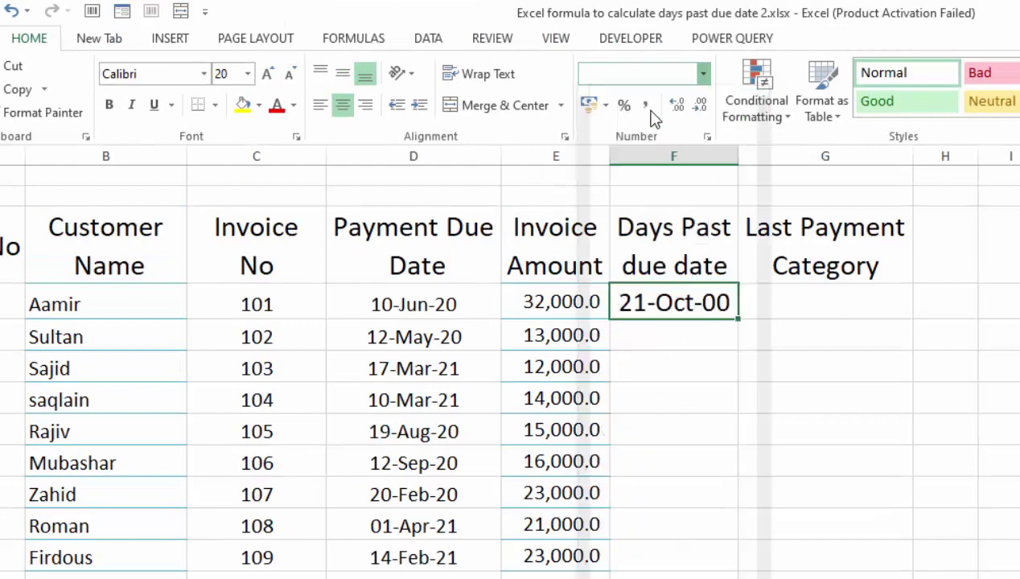
left_click(740, 325)
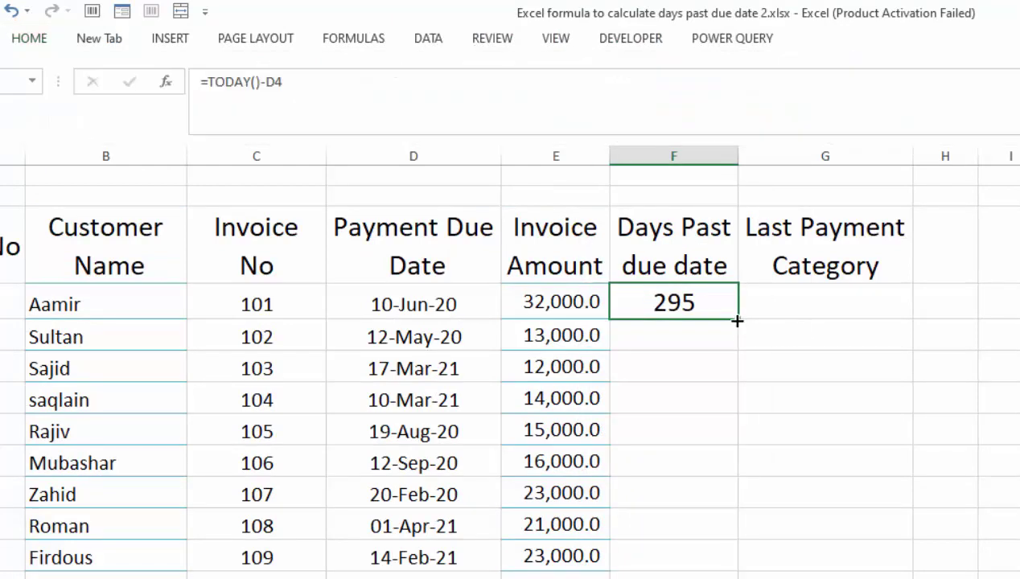
double_click(737, 321)
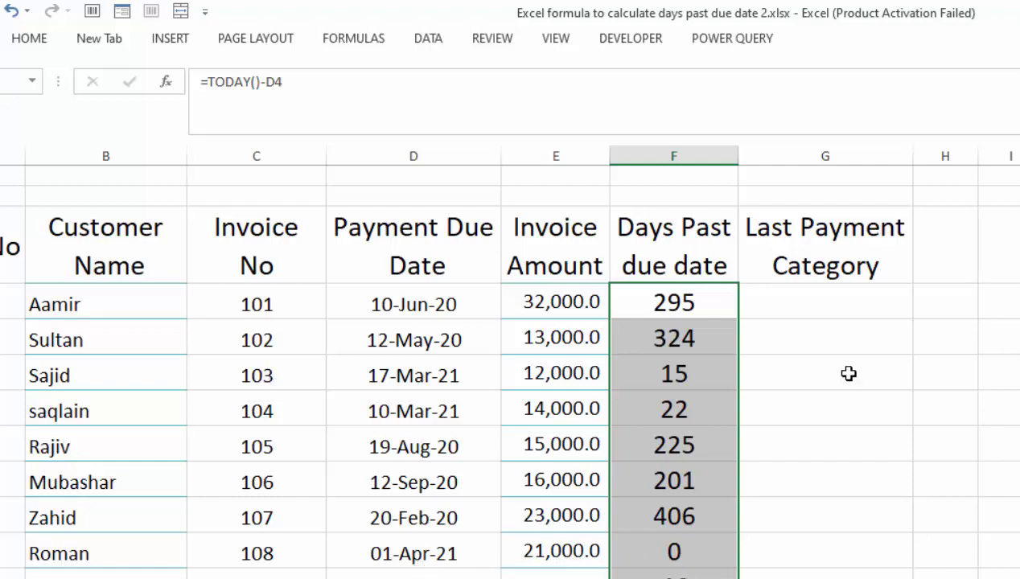
- Begin an IF formula in the first Last Payment Category cell, G4, with F4 as the start of its logical test
left_click(810, 301)
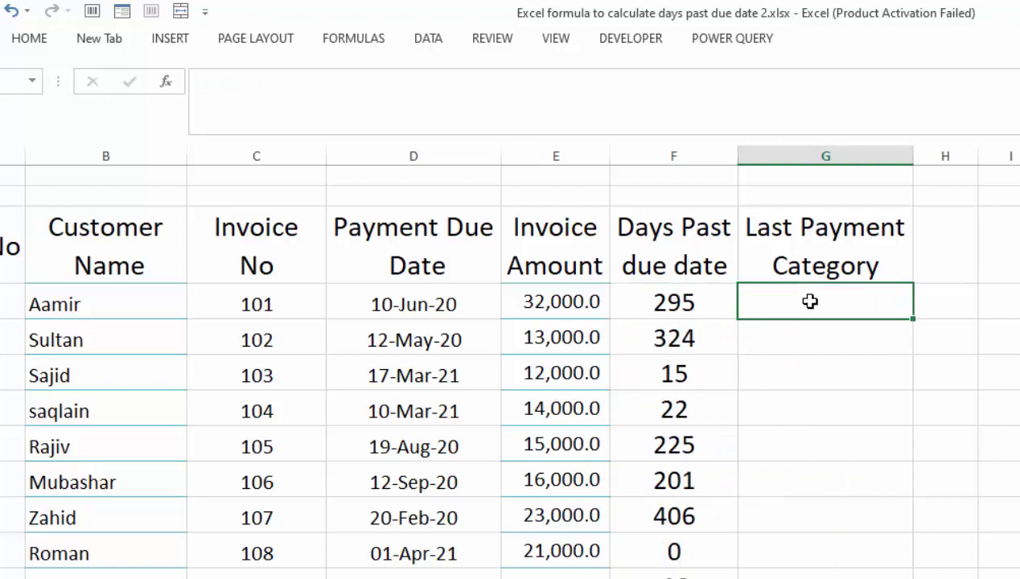
type("=if")
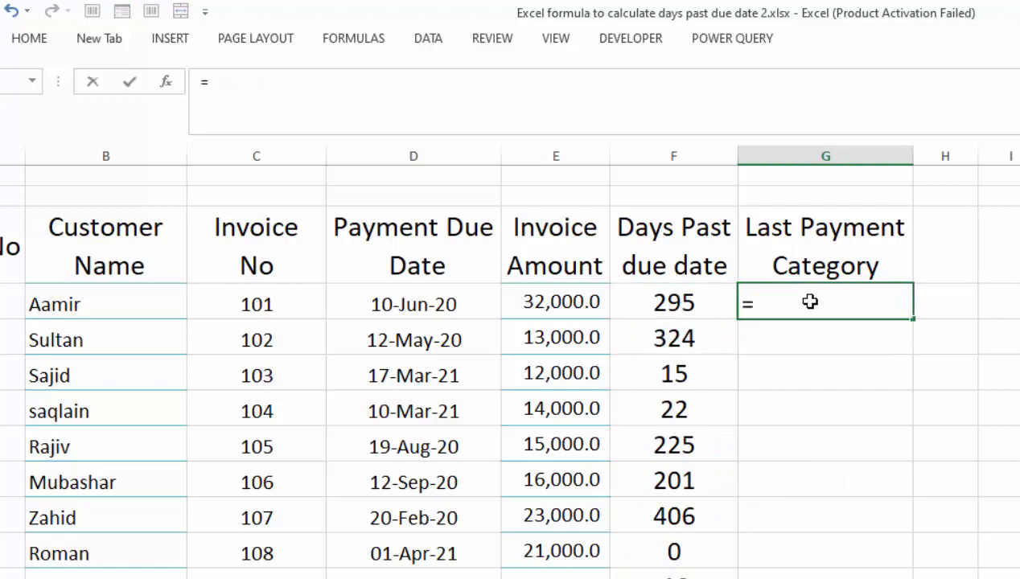
key("BackSpace")
key("BackSpace")
key("BackSpace")
type("IF")
key("BackSpace")
key("BackSpace")
type("=IF(")
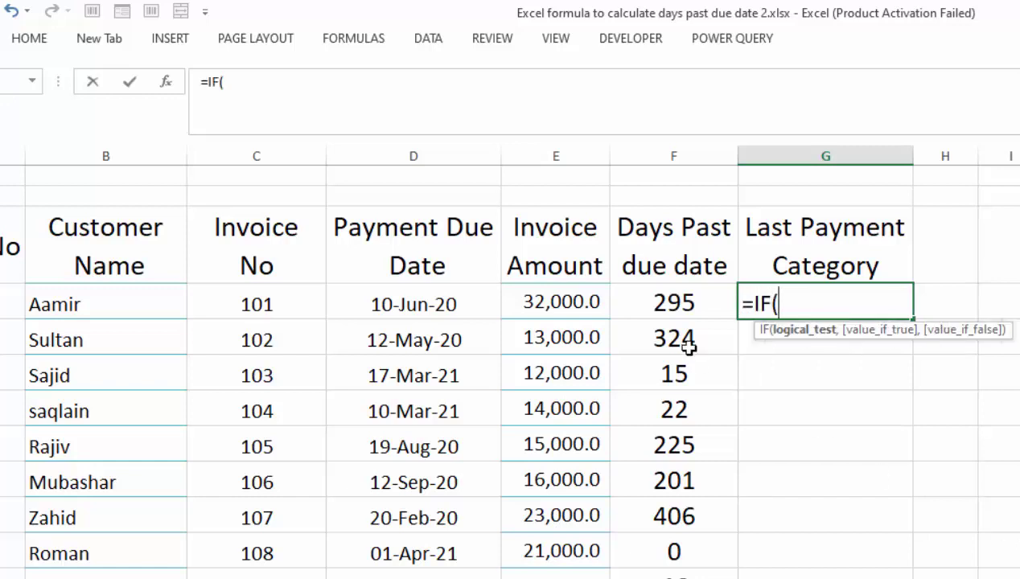
left_click(682, 309)
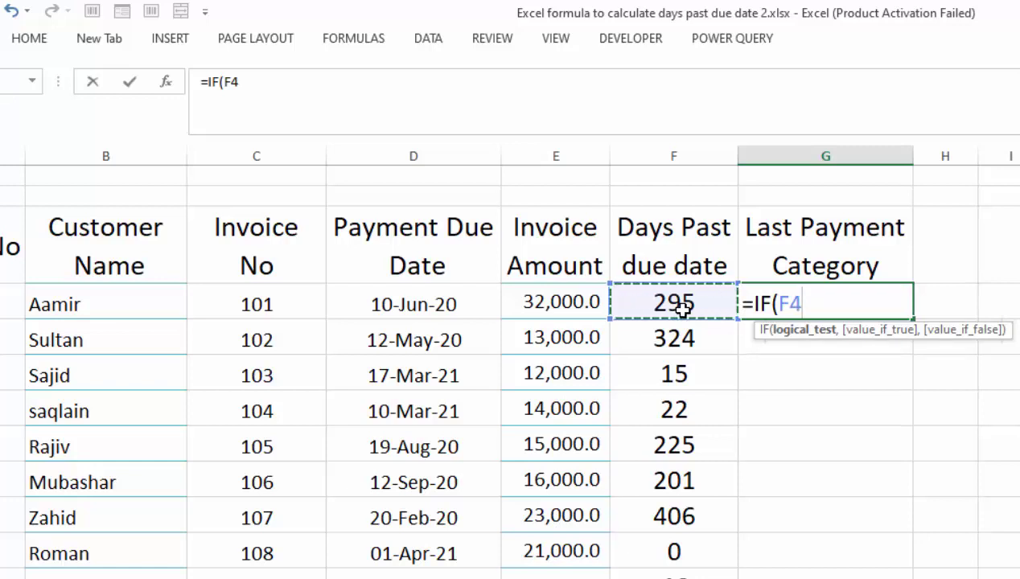
type(">30")
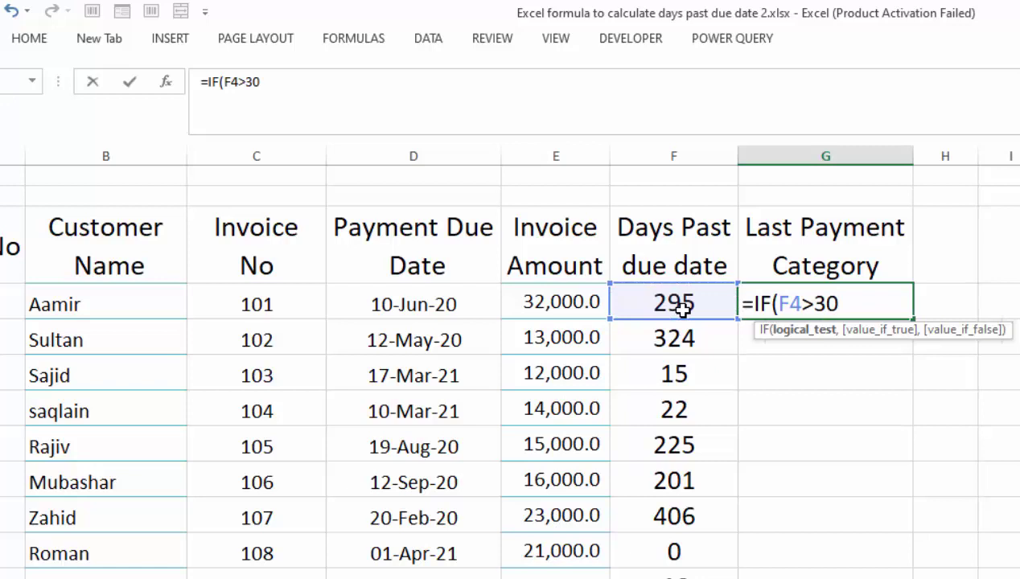
type(",\"")
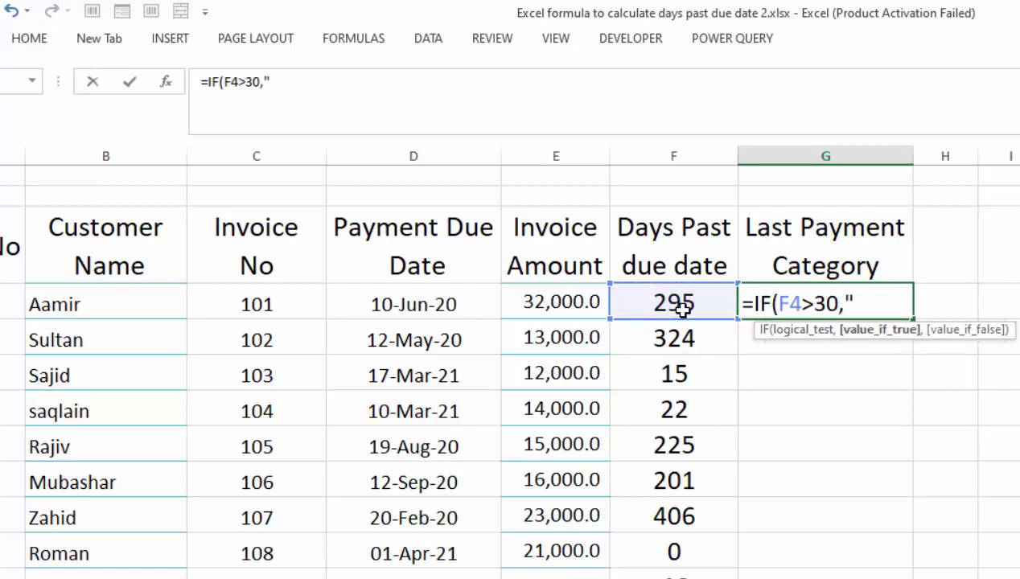
key("BackSpace")
key("BackSpace")
key("BackSpace")
key("BackSpace")
key("BackSpace")
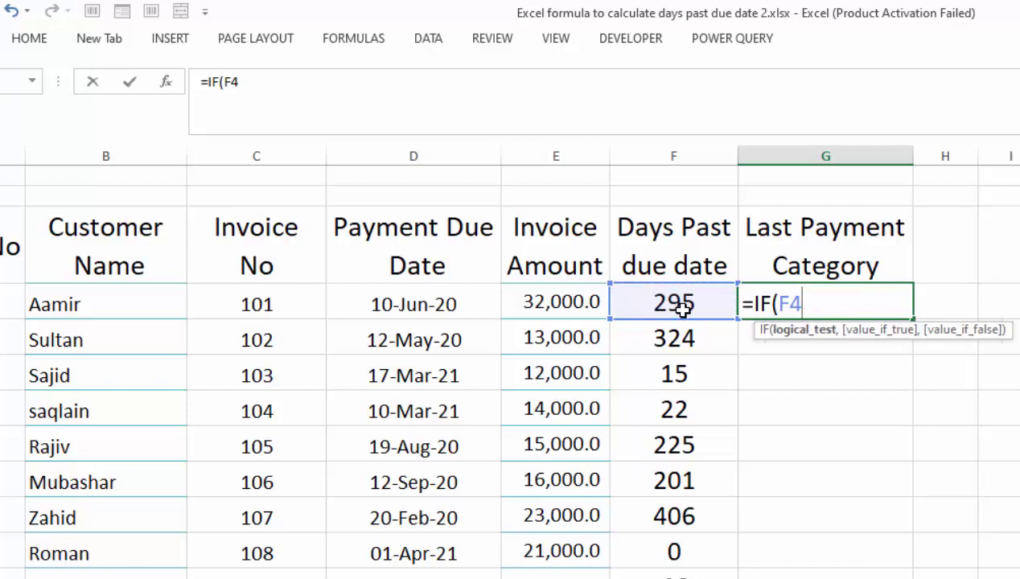
- Complete the logical test as F4<30 and enter "Under 30 Days" as the text of the true result
type("<30,")
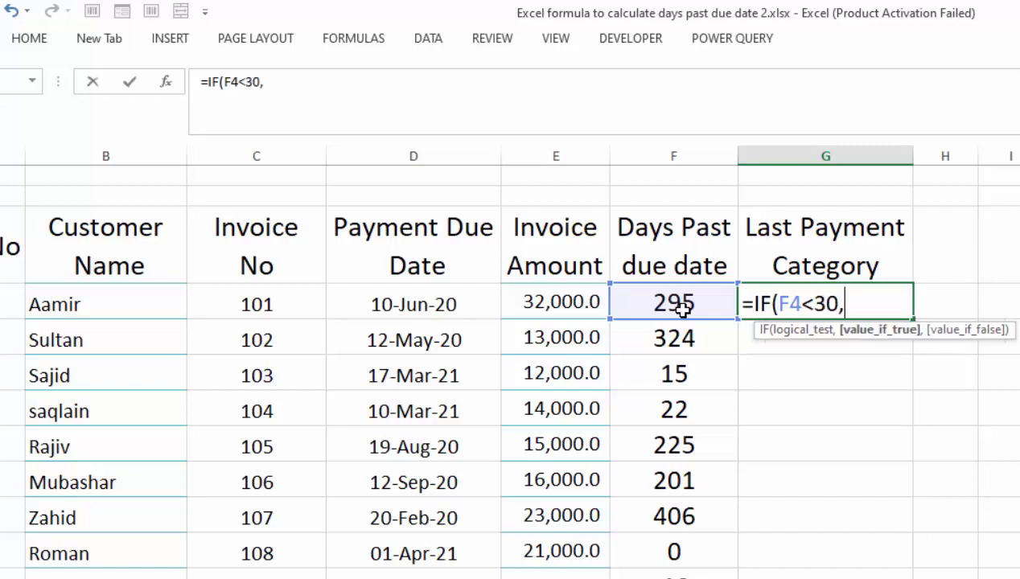
type("\"uNDER")
key("BackSpace")
key("BackSpace")
key("BackSpace")
key("BackSpace")
key("BackSpace")
key("Caps_Lock")
type("Under 30")
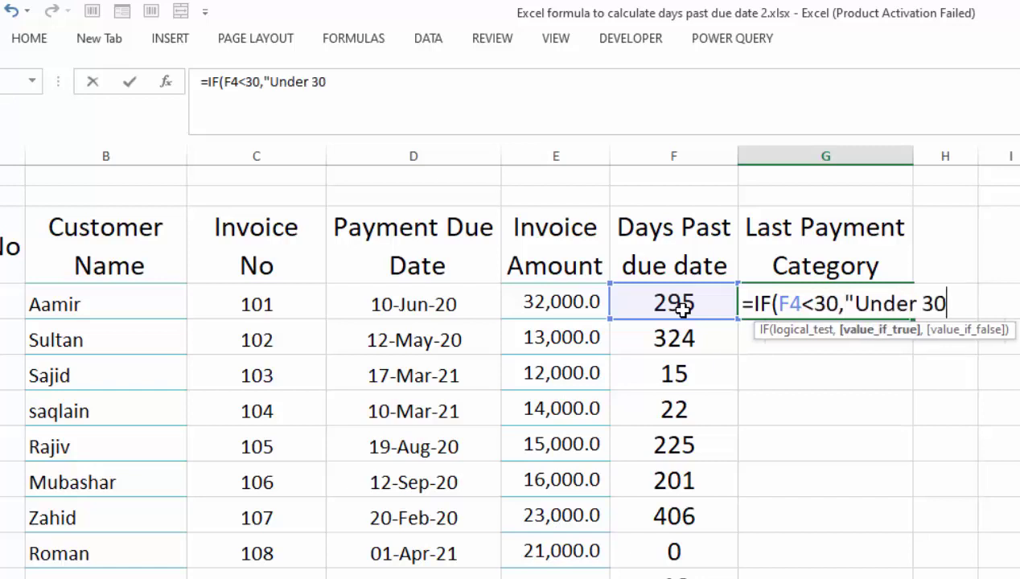
type(" Days")
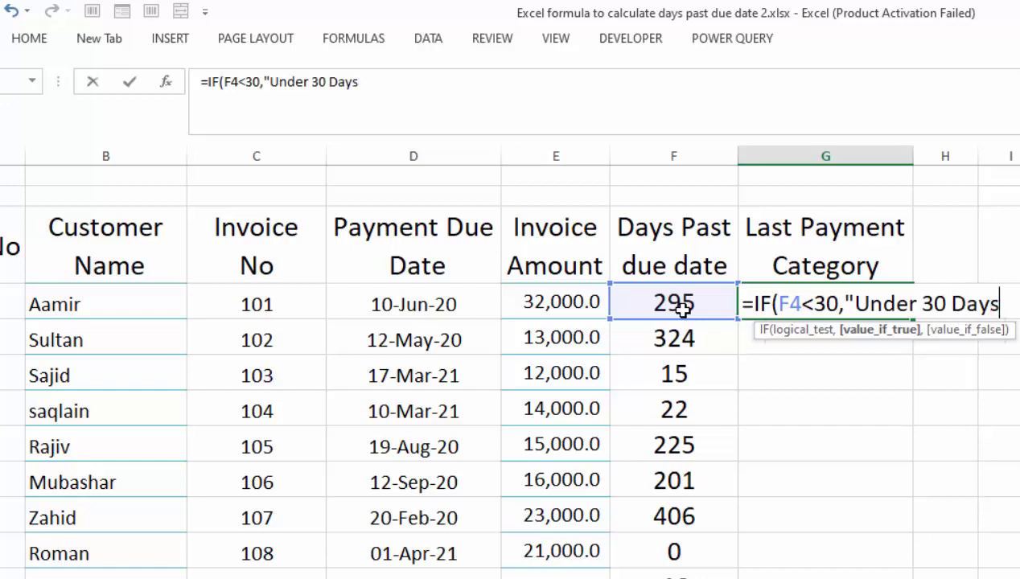
- Rewrite the true result in capitals as "UNDER 30 DAYS", close its quotation marks and add a comma
key("BackSpace")
key("BackSpace")
key("BackSpace")
key("BackSpace")
key("BackSpace")
key("BackSpace")
key("BackSpace")
key("BackSpace")
key("BackSpace")
key("BackSpace")
key("BackSpace")
key("BackSpace")
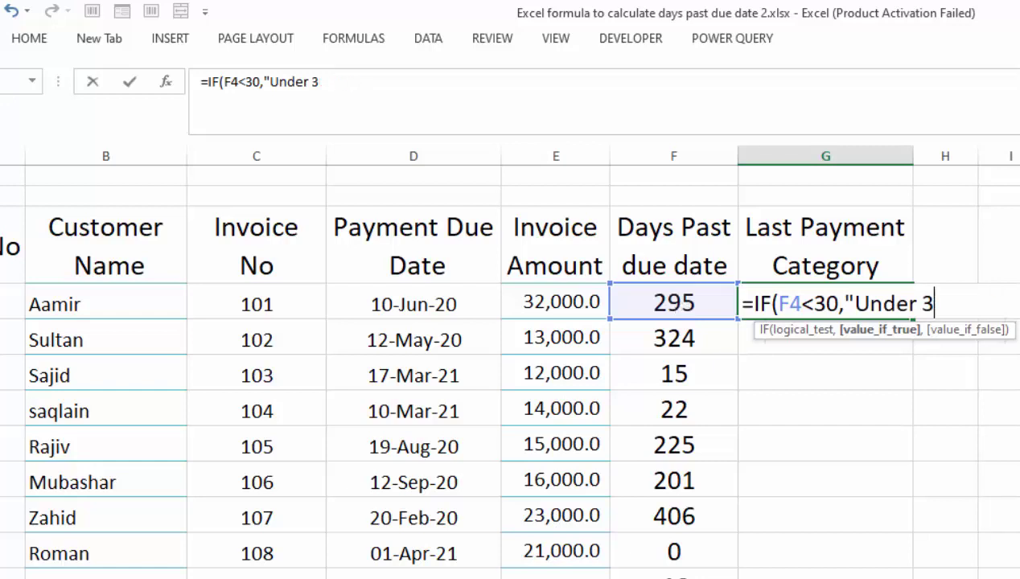
type("NDER 30 DAYS")
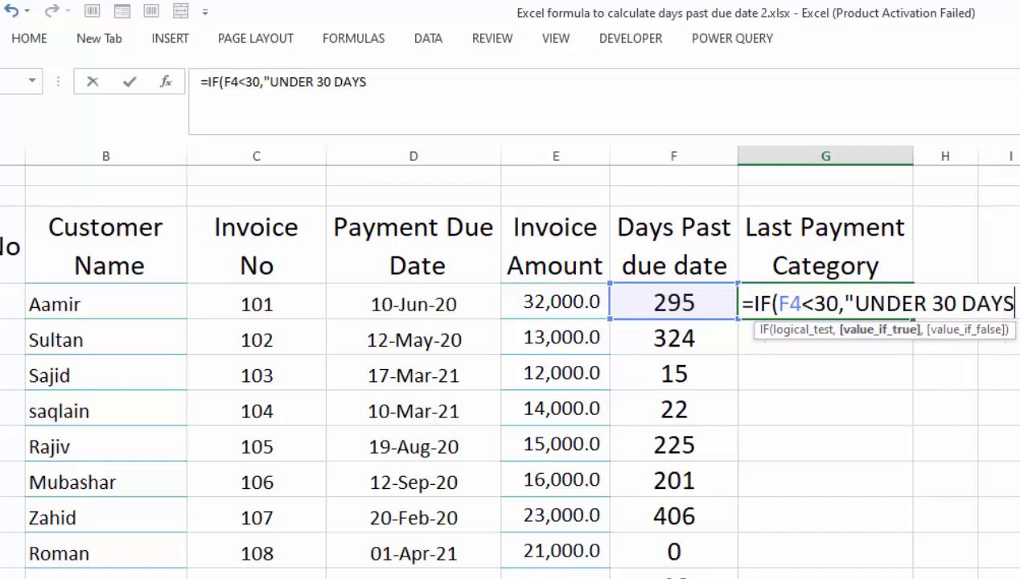
type("\",")
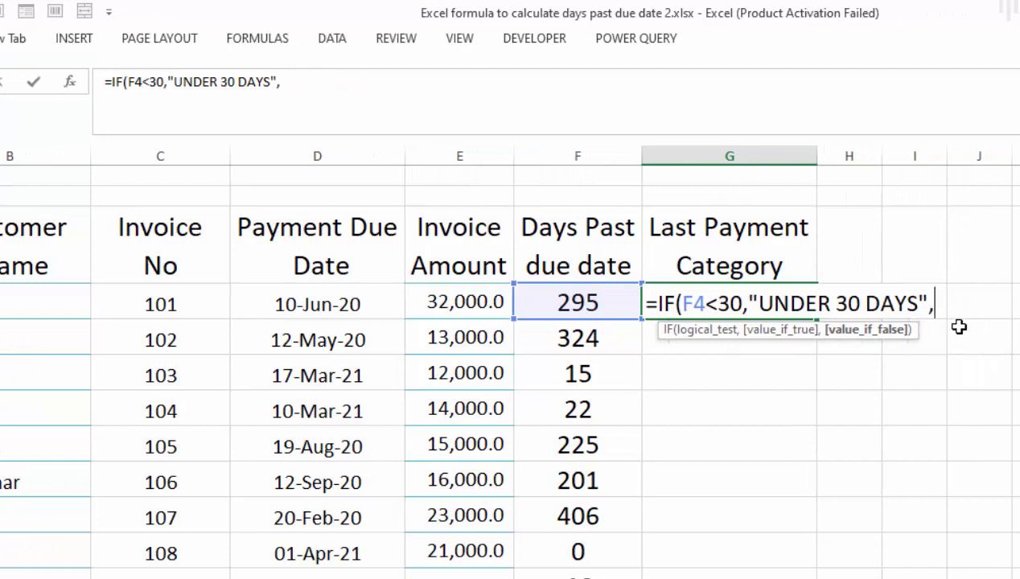
- Copy the IF(F4<30,"UNDER 30 DAYS" clause and append it three times as nested IFs, separated by commas
left_click_drag(929, 299, 659, 304)
key("ctrl+c")
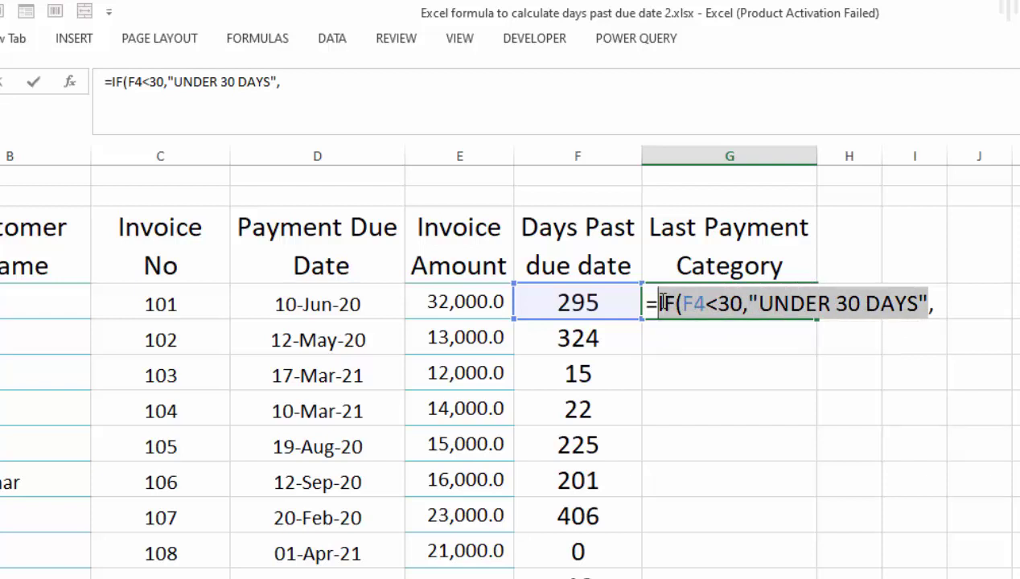
left_click(941, 303)
key("ctrl+v")
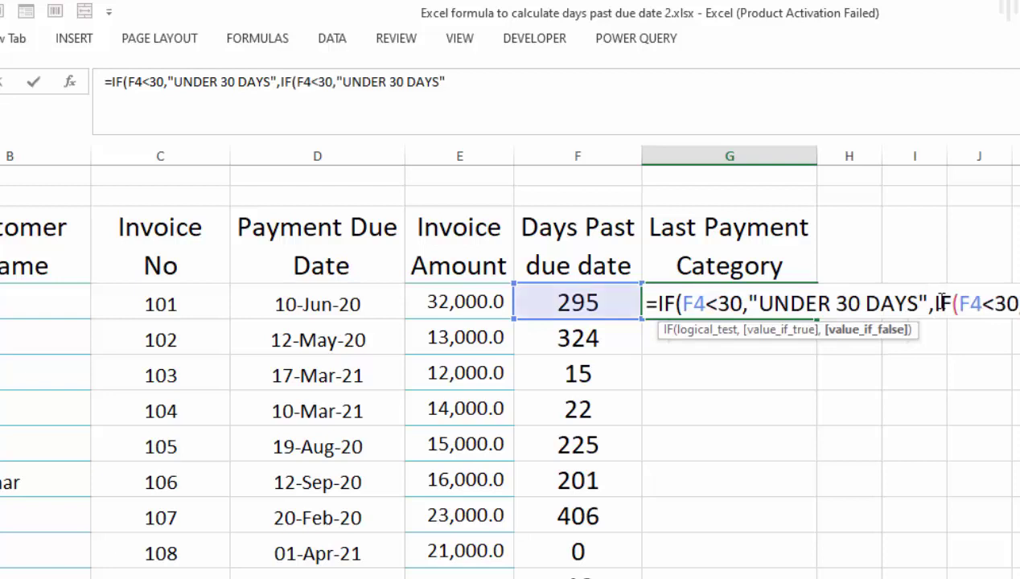
type(",")
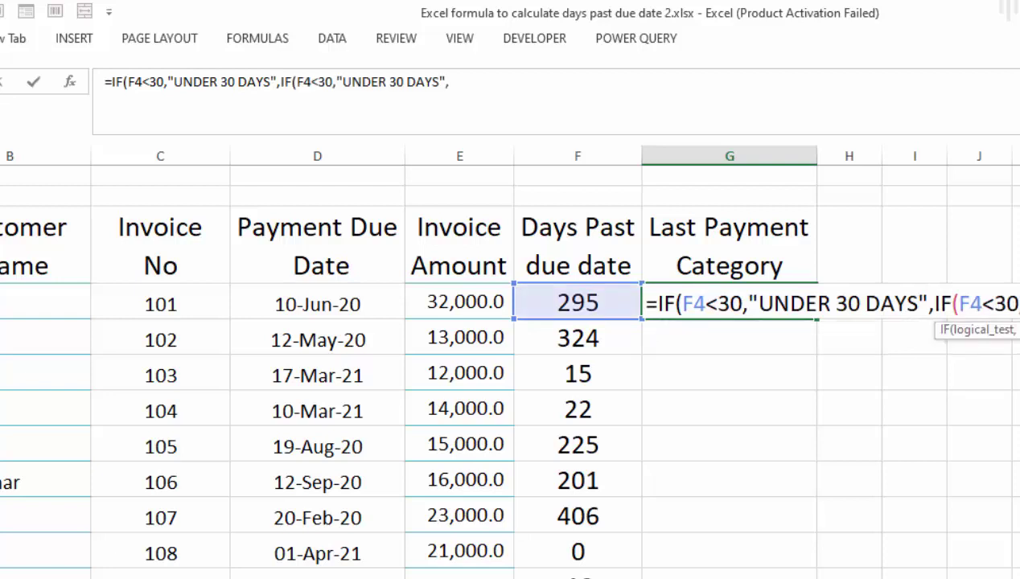
key("ctrl+v")
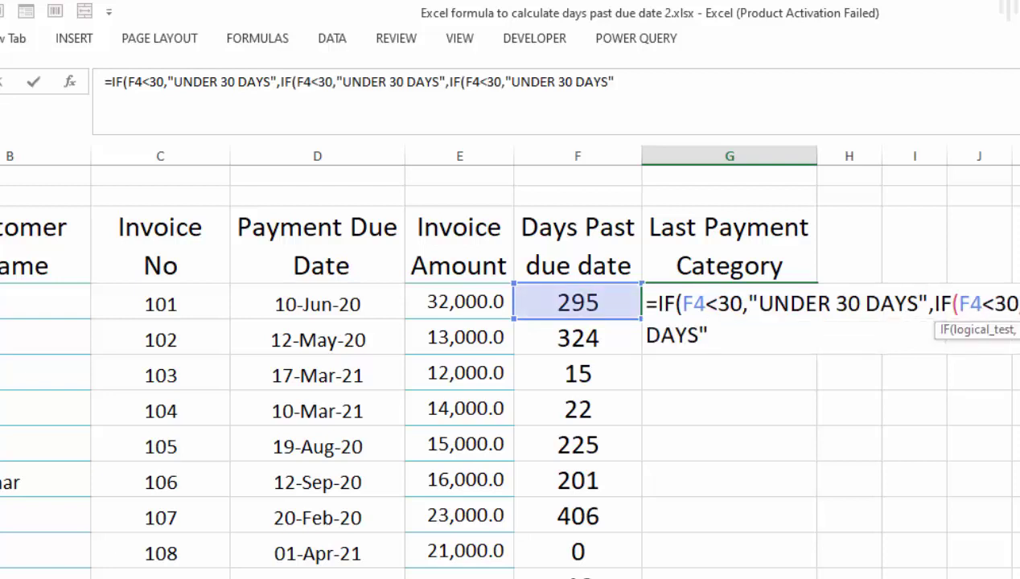
type(",")
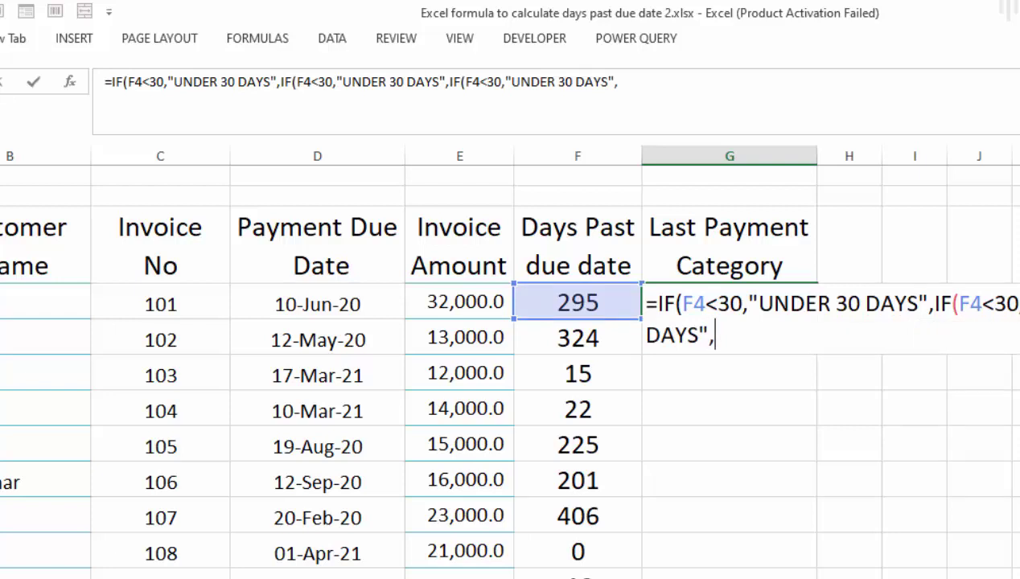
key("ctrl+v")
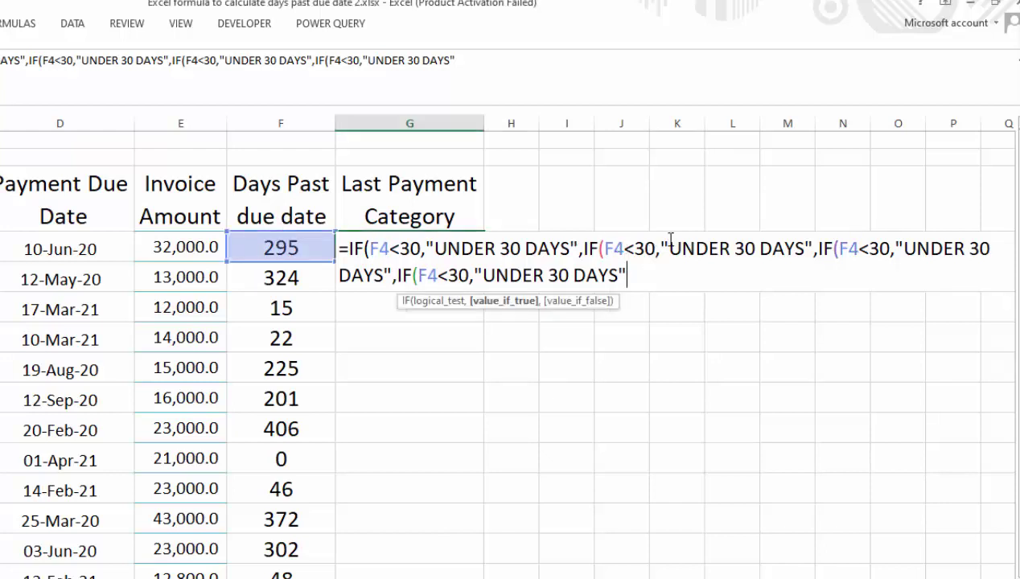
- Change the second IF clause to test F4<90 and return "UNDER 90 DAYS"
left_click(653, 249)
key("BackSpace")
key("BackSpace")
type("90")
left_click_drag(754, 249, 734, 248)
type("90")
- Change the third IF clause to test F4<365 and return "UNDER 365 DAYS"
left_click_drag(887, 248, 869, 248)
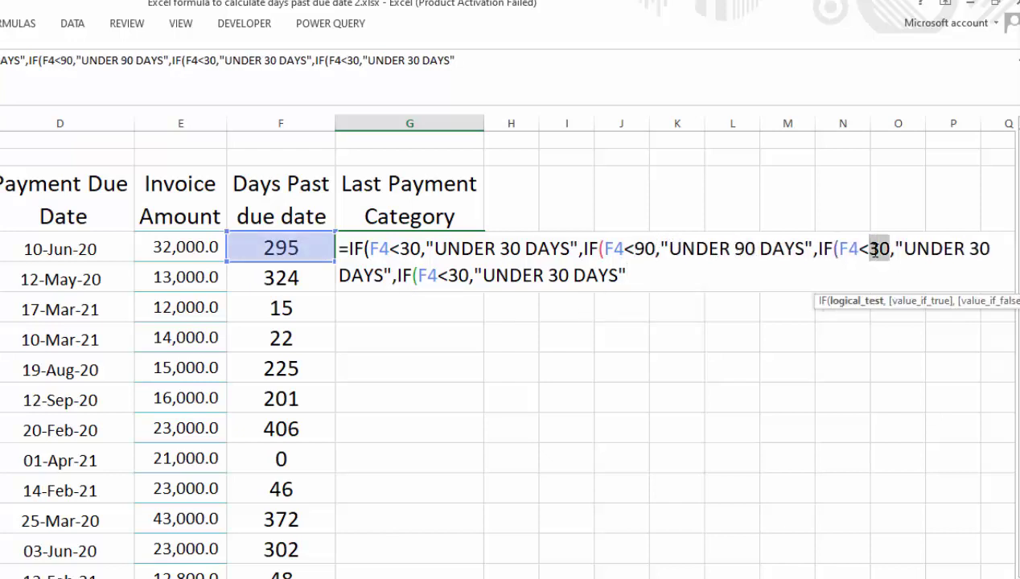
type("365")
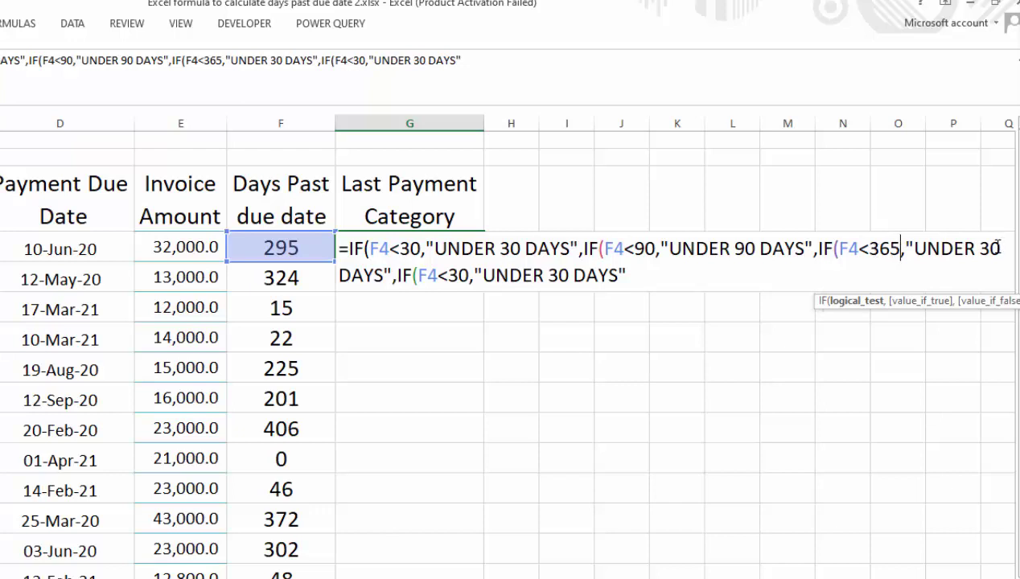
left_click_drag(1000, 248, 980, 250)
type("365")
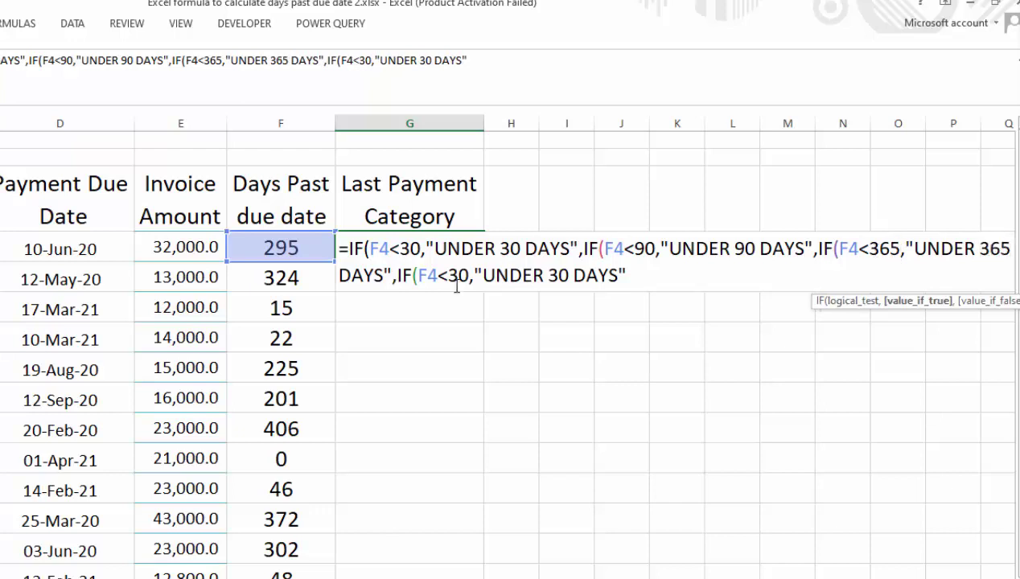
- Replace the fourth IF clause with the final false result "OVER 365 DAYS" and add a closing parenthesis
left_click_drag(468, 278, 392, 280)
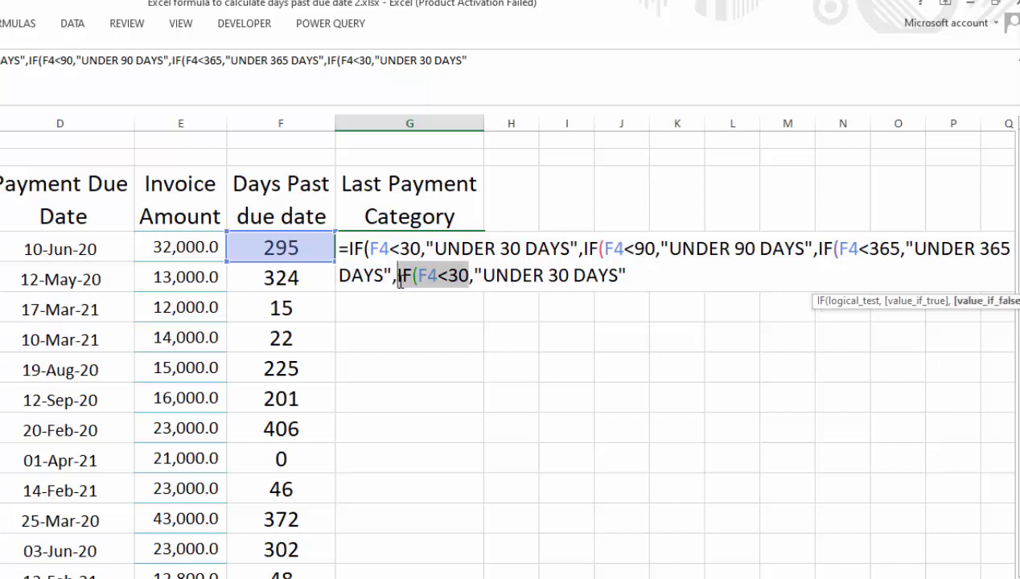
key("BackSpace")
left_click(493, 275)
key("BackSpace")
type("65")
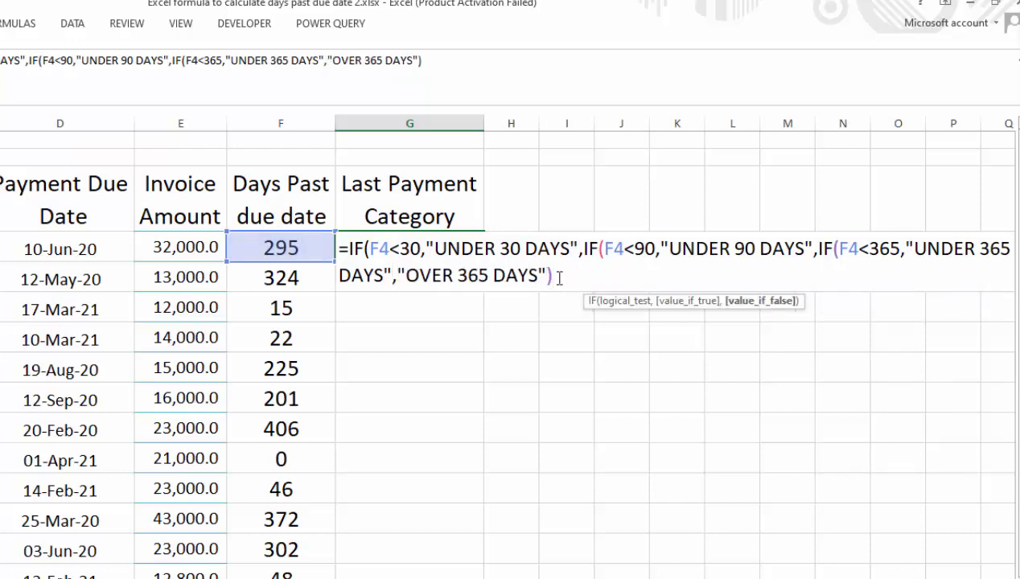
- Finish the nested IF formula in G4 with two more closing parentheses and fill it down the Last Payment Category column
type("))")
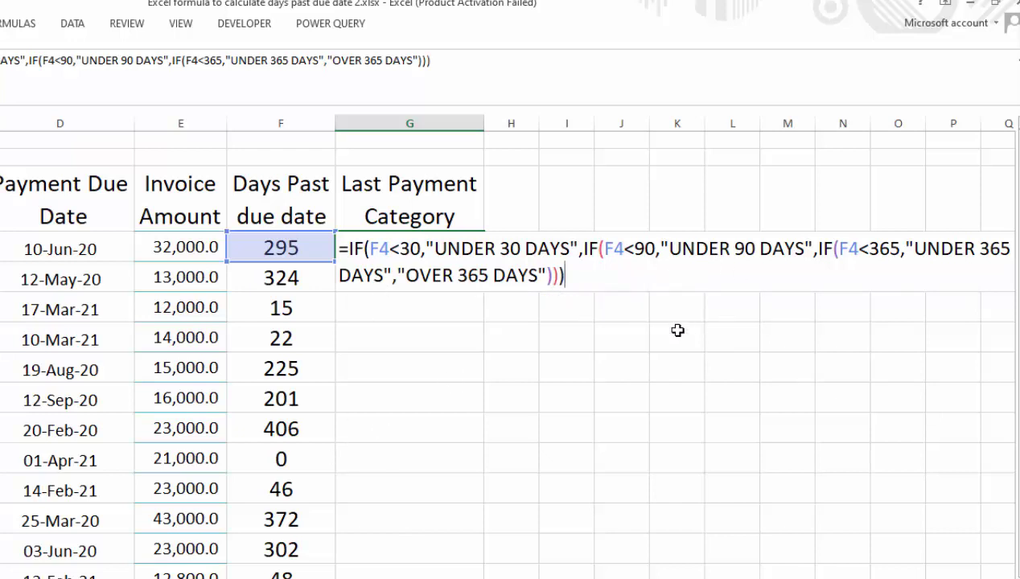
key("ctrl+Return")
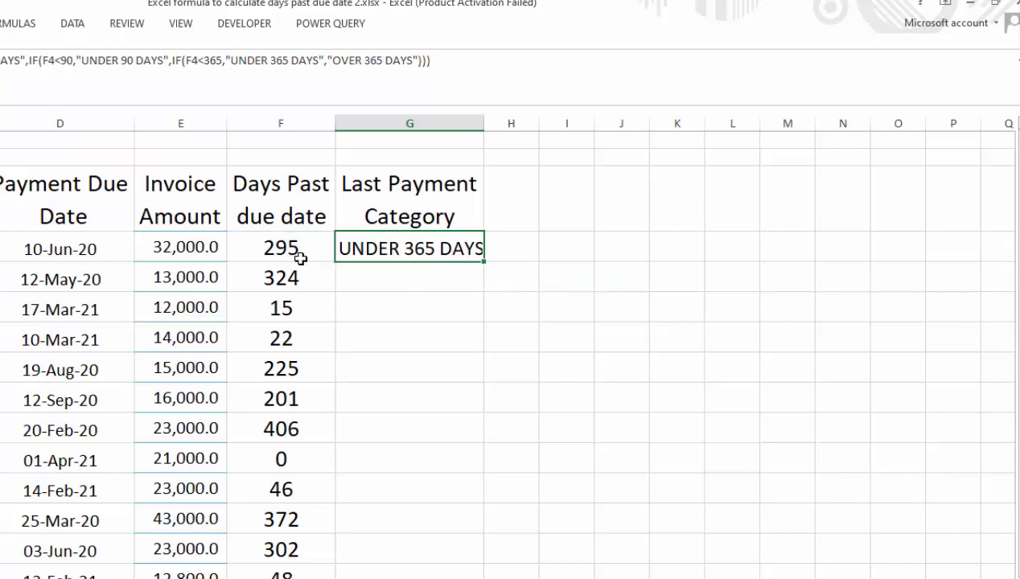
double_click(483, 262)
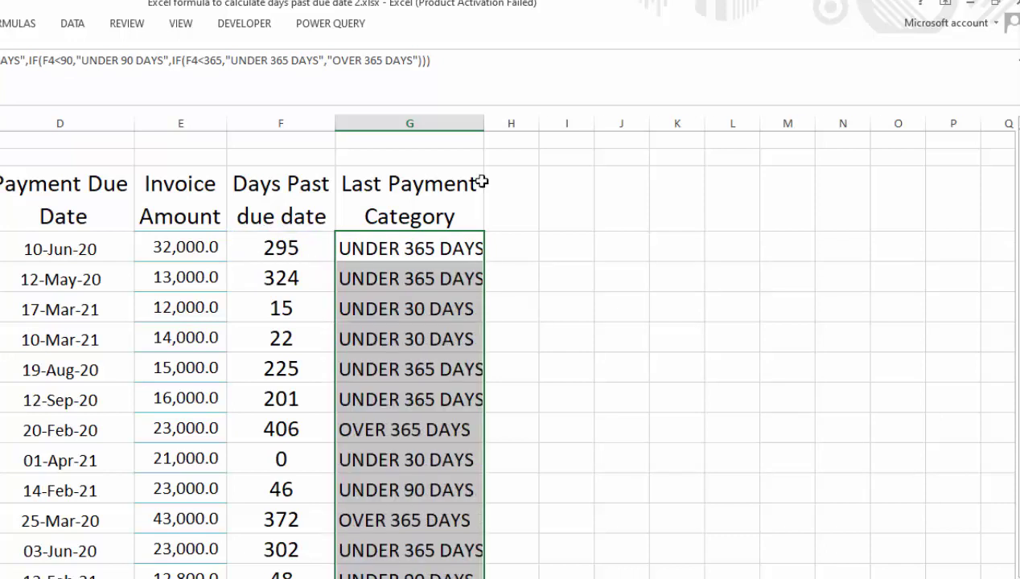
- Autofit the width of the Last Payment Category column to its text
double_click(483, 124)
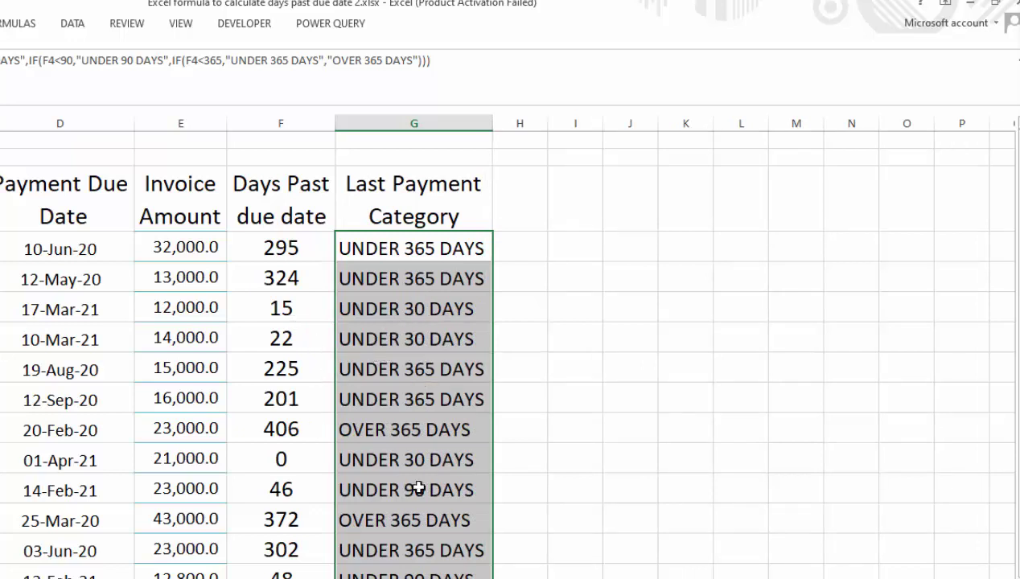
left_click(648, 460)
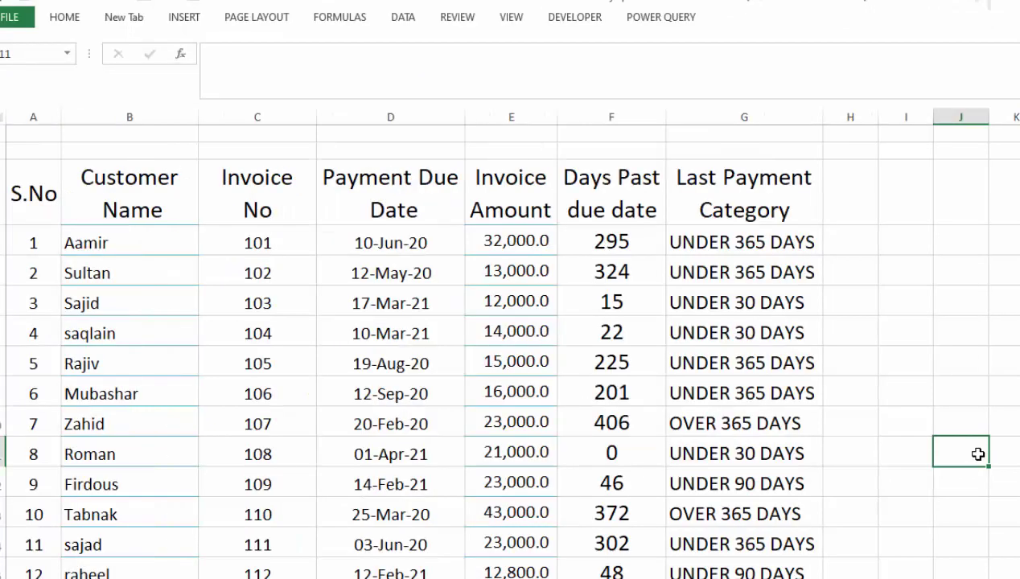
- Apply All Borders and a Thick Box Border to the whole invoice table, including the header row
left_click_drag(34, 194, 796, 578)
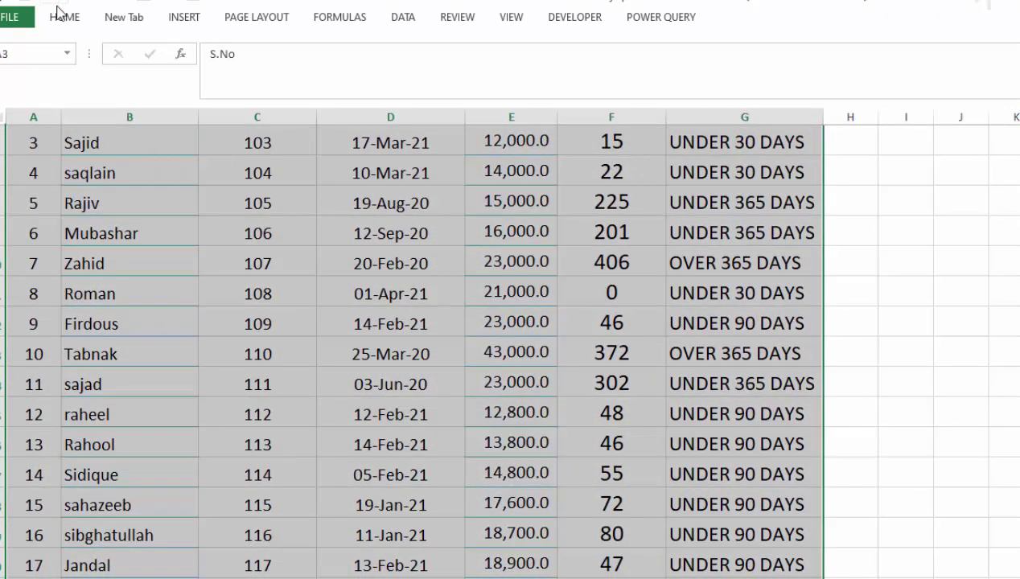
left_click(63, 16)
left_click(222, 73)
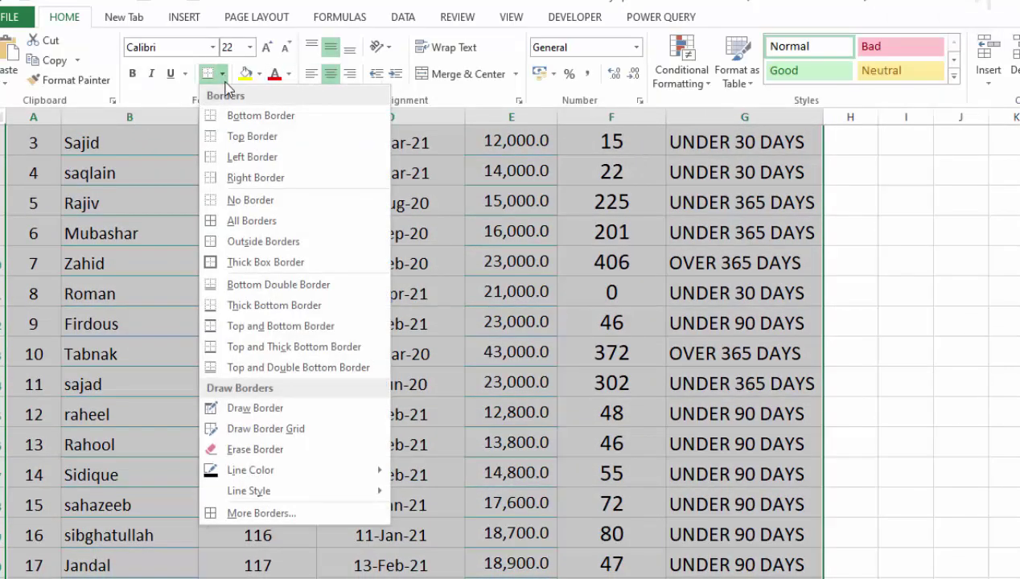
left_click(241, 220)
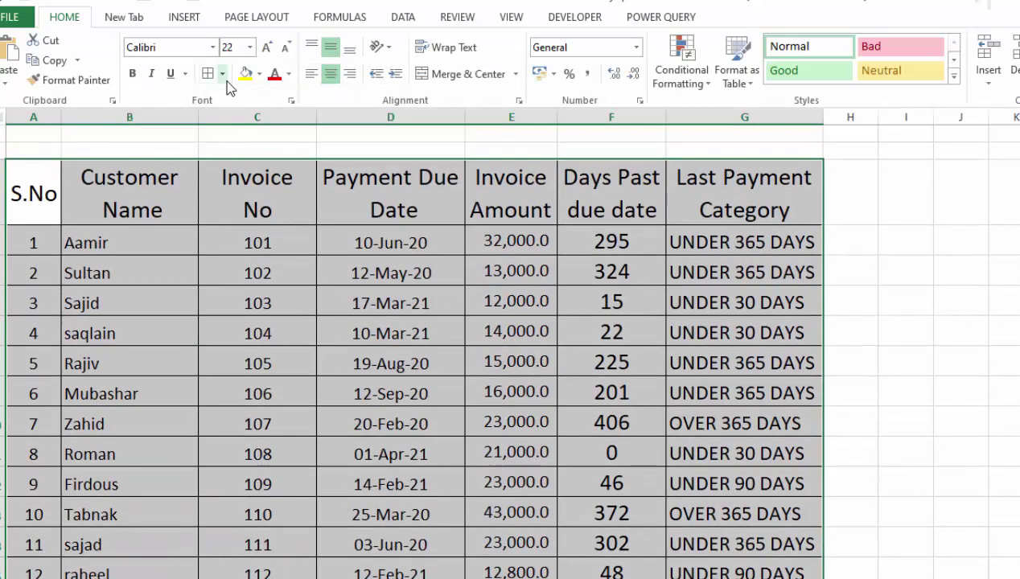
left_click(222, 73)
left_click(241, 262)
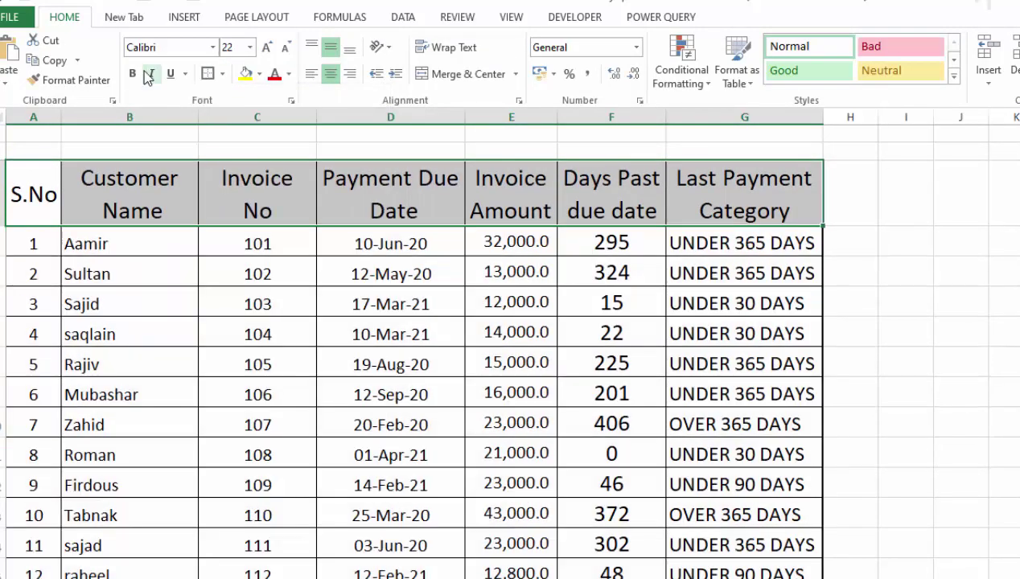
- Make the table's header row text bold and underlined
left_click(134, 74)
left_click(170, 74)
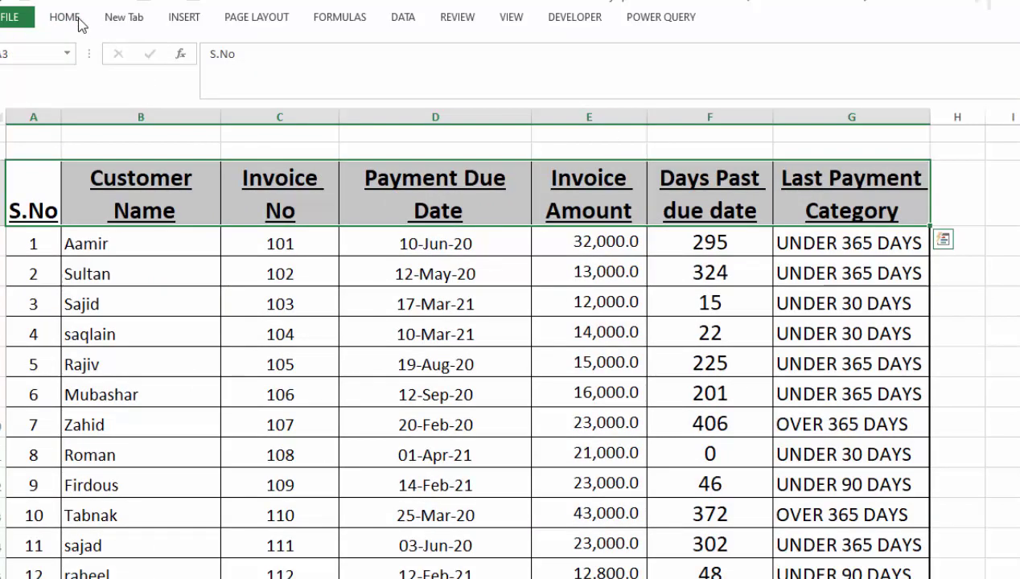
- Fill the table's header row with the standard dark blue and set its font color to white
left_click(79, 21)
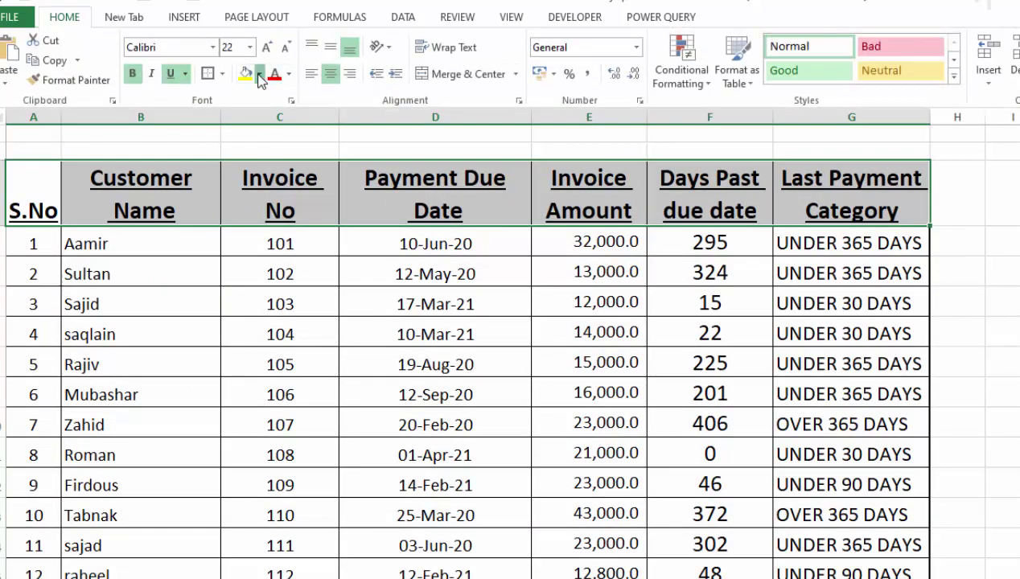
left_click(259, 74)
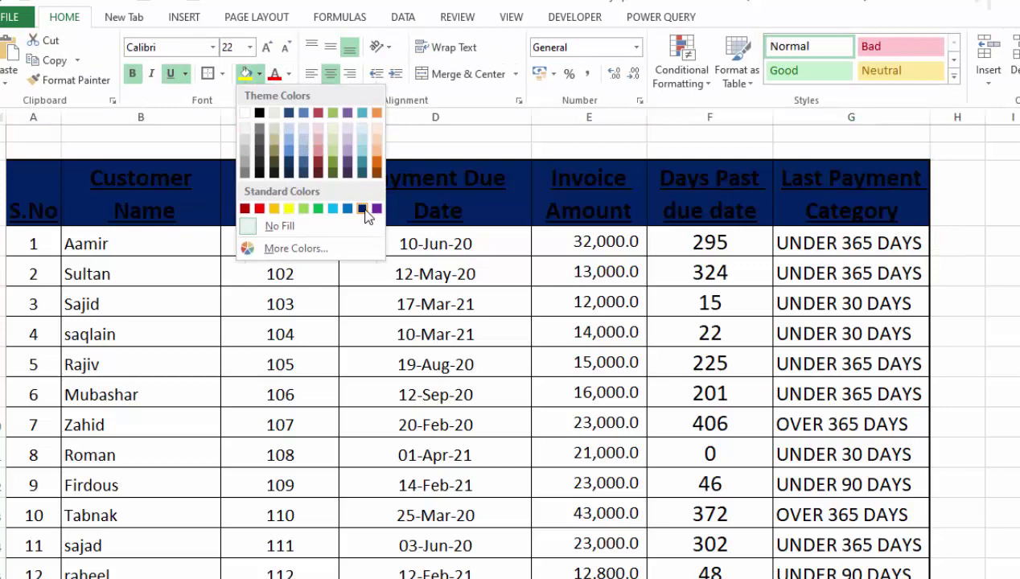
left_click(362, 209)
left_click(288, 74)
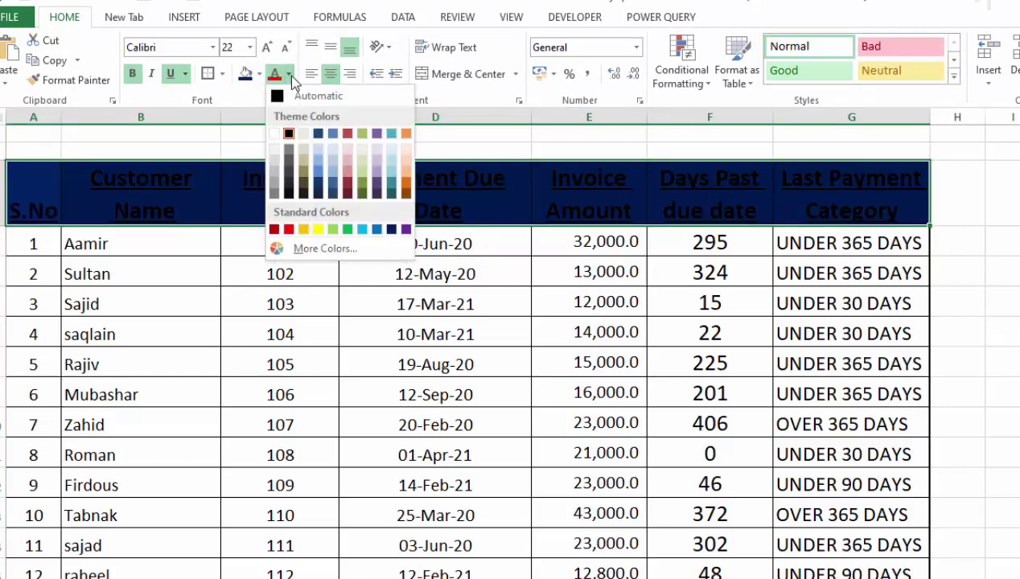
left_click(278, 133)
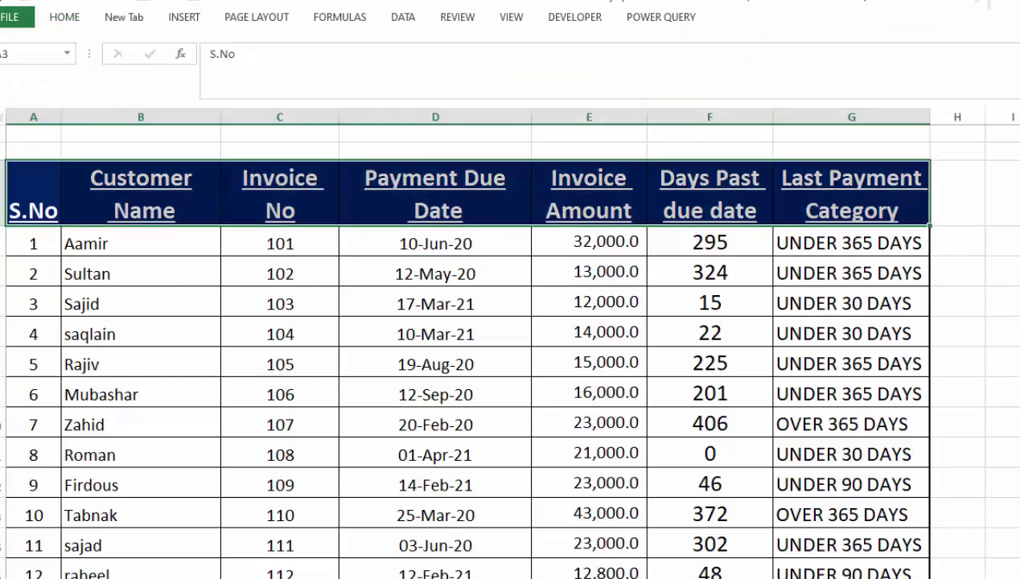
left_click(1018, 392)
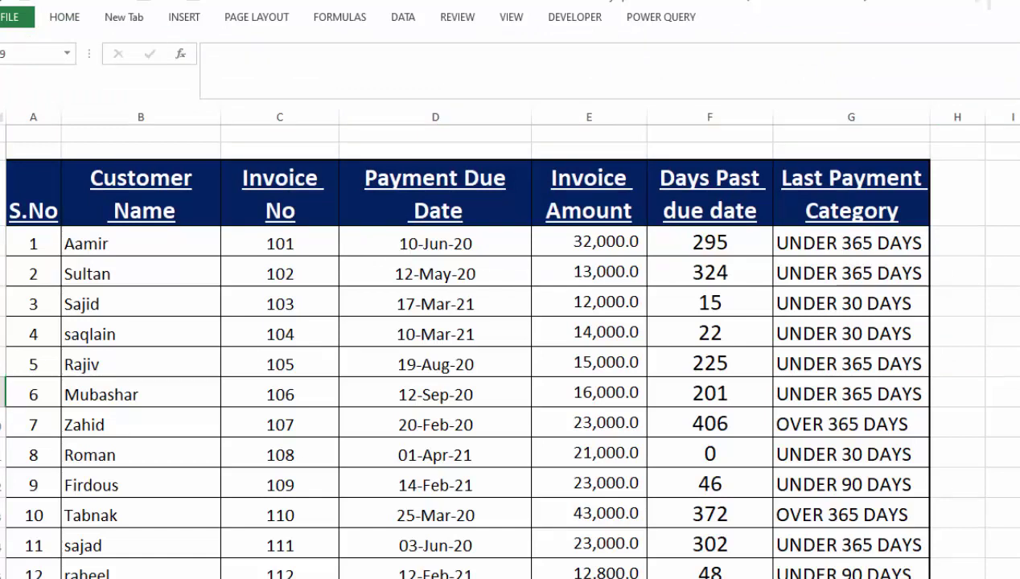
left_click(1019, 455)
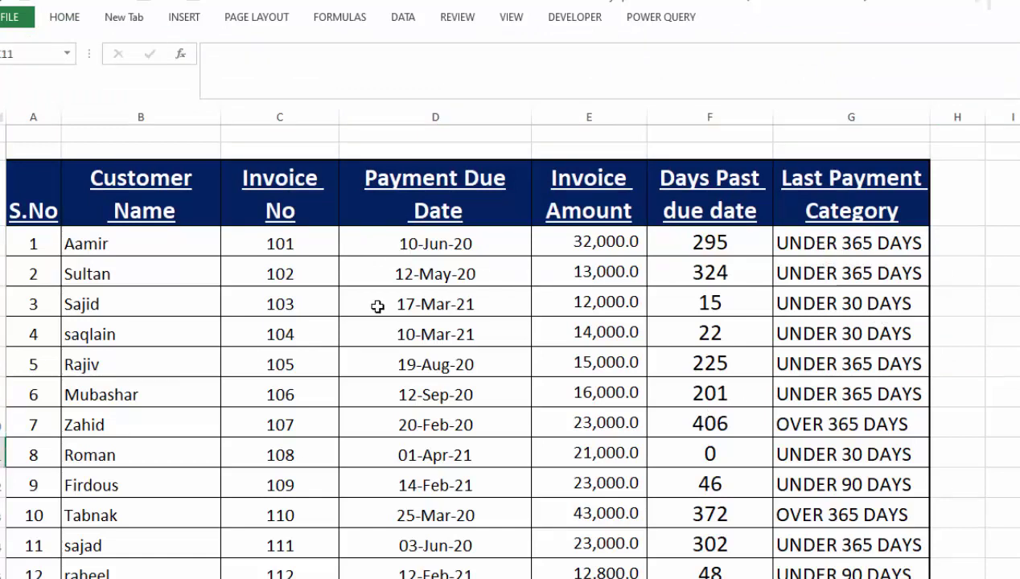
- Start a Between highlight rule on the Payment Due Date values, covering 01-Jun-20 to 21-Dec-20
left_click(481, 249)
key("ctrl+shift+Down")
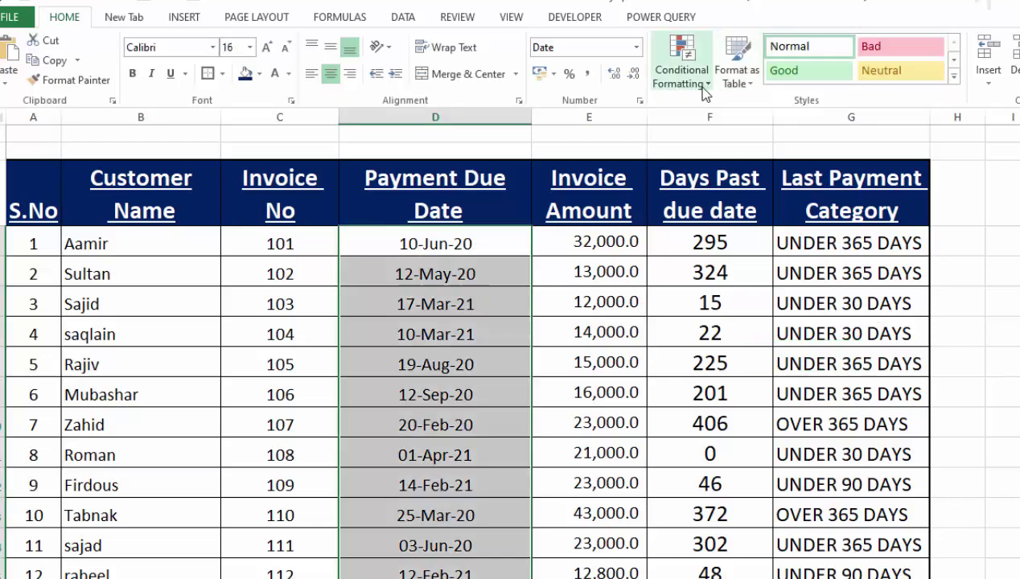
left_click(696, 81)
mouse_move(756, 120)
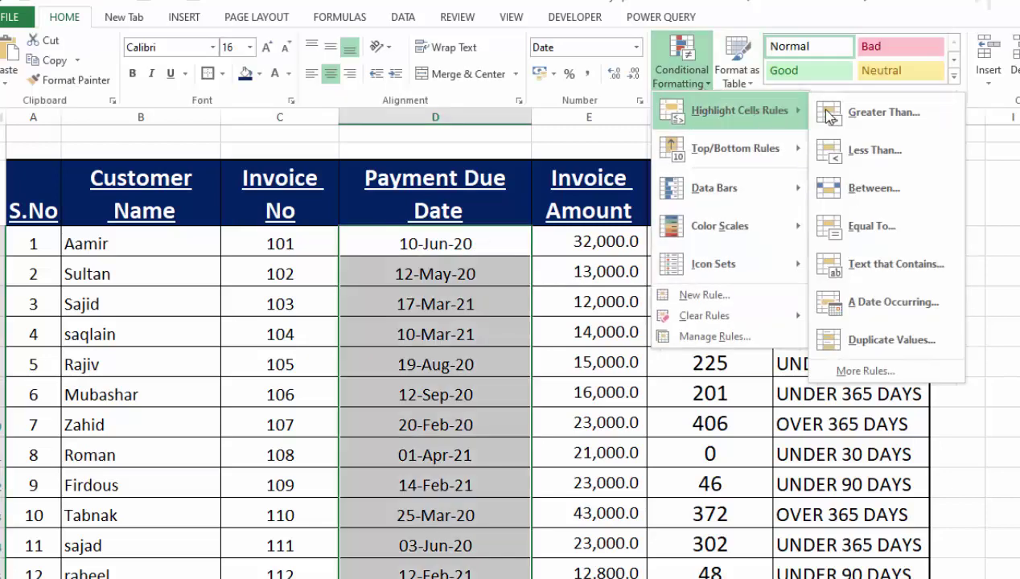
left_click(852, 187)
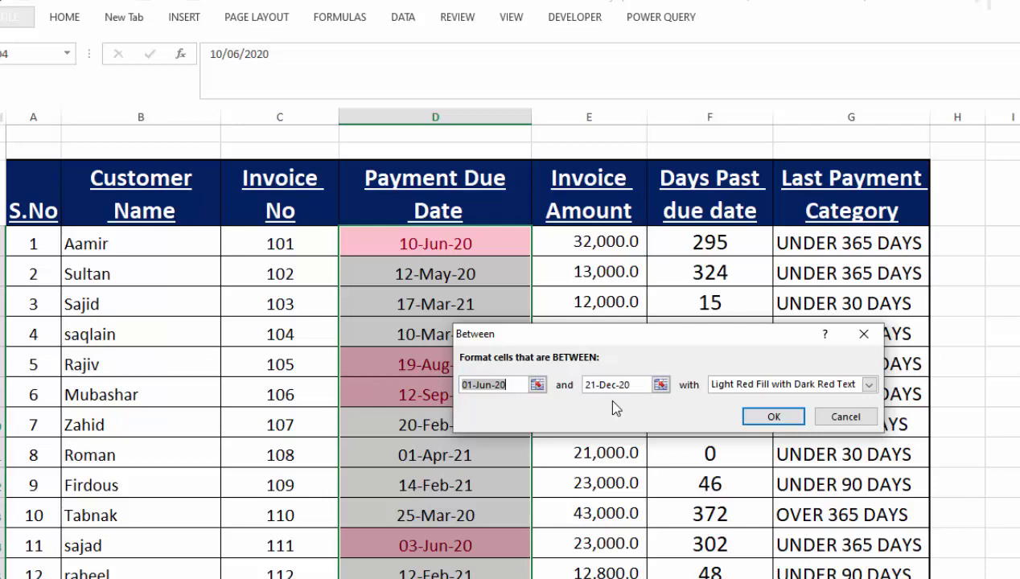
- Change the rule's start date to 01-Jan-20 and apply it with Light Red Fill with Dark Red Text
left_click(536, 385)
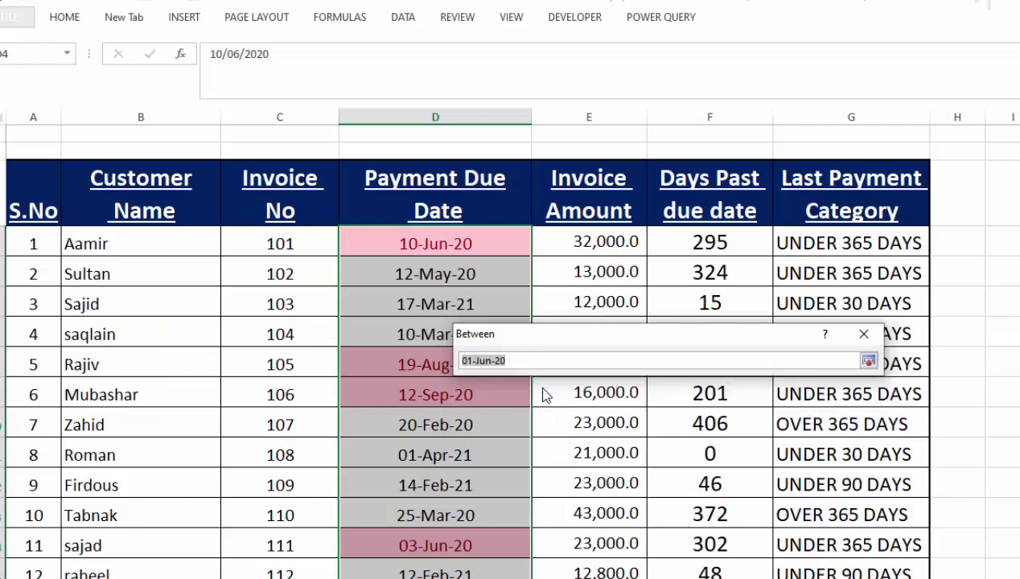
left_click(868, 361)
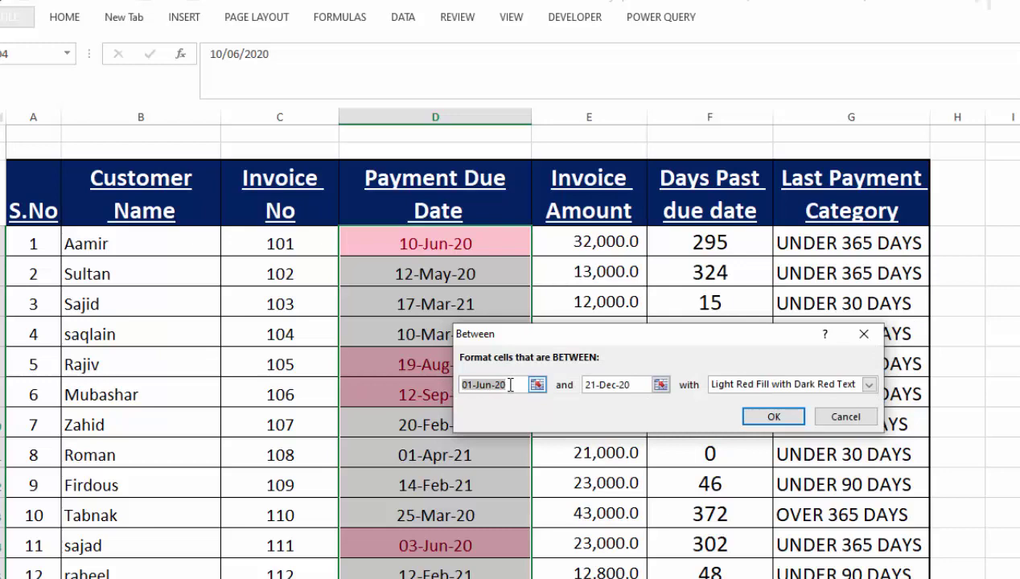
left_click(492, 385)
key("BackSpace")
key("BackSpace")
type("an")
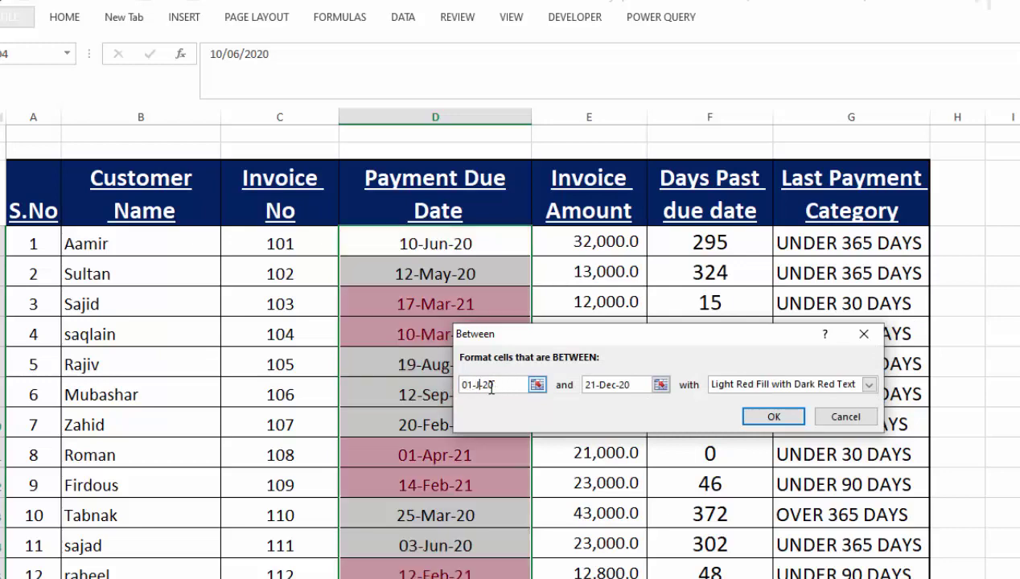
left_click(774, 417)
left_click(738, 471)
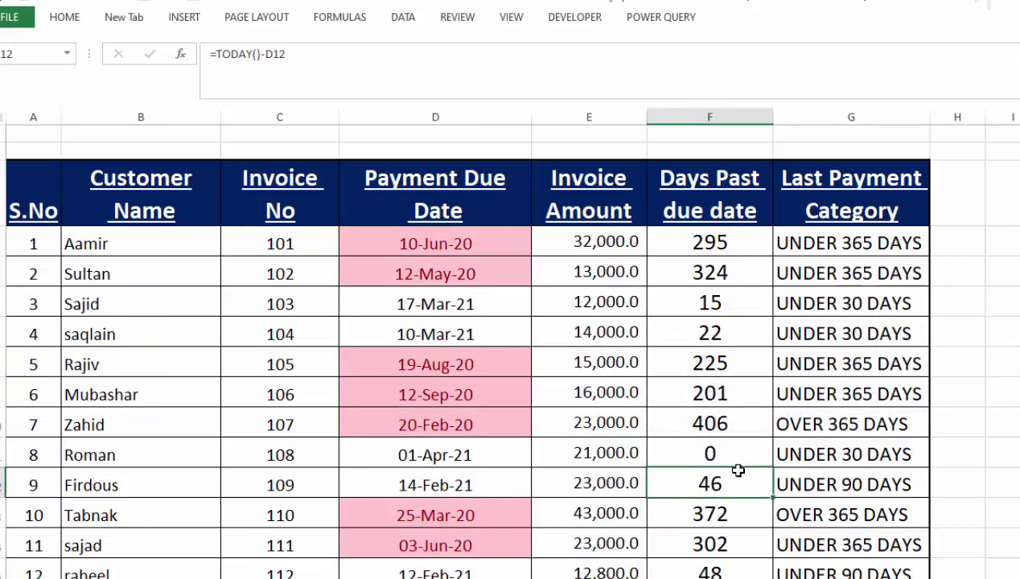
- Set up a second Between highlight rule on the Payment Due Date values, from 01-Jan-21 to 30-Dec-21
left_click_drag(460, 241, 441, 572)
left_click(65, 17)
left_click(681, 69)
mouse_move(738, 110)
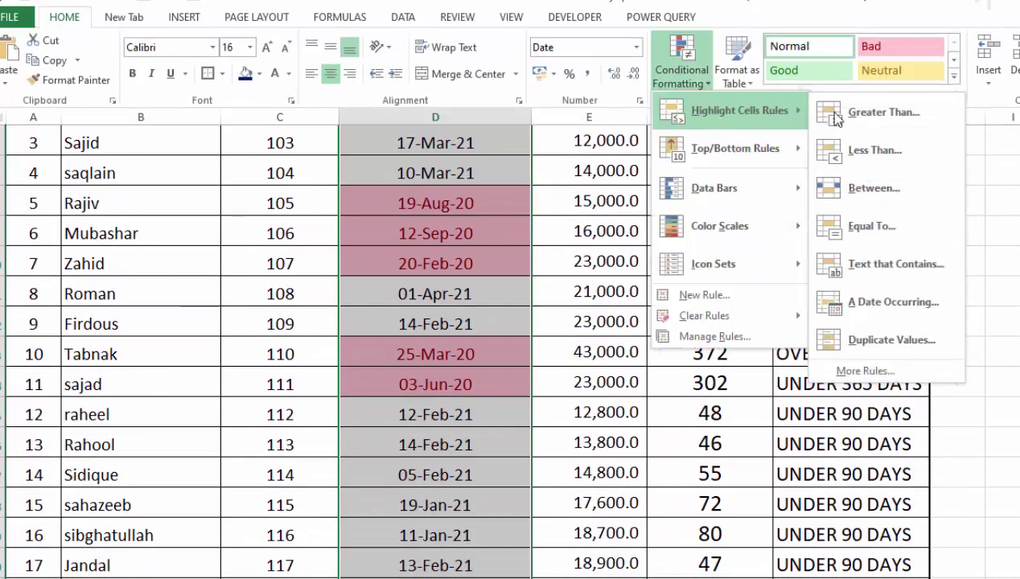
left_click(881, 196)
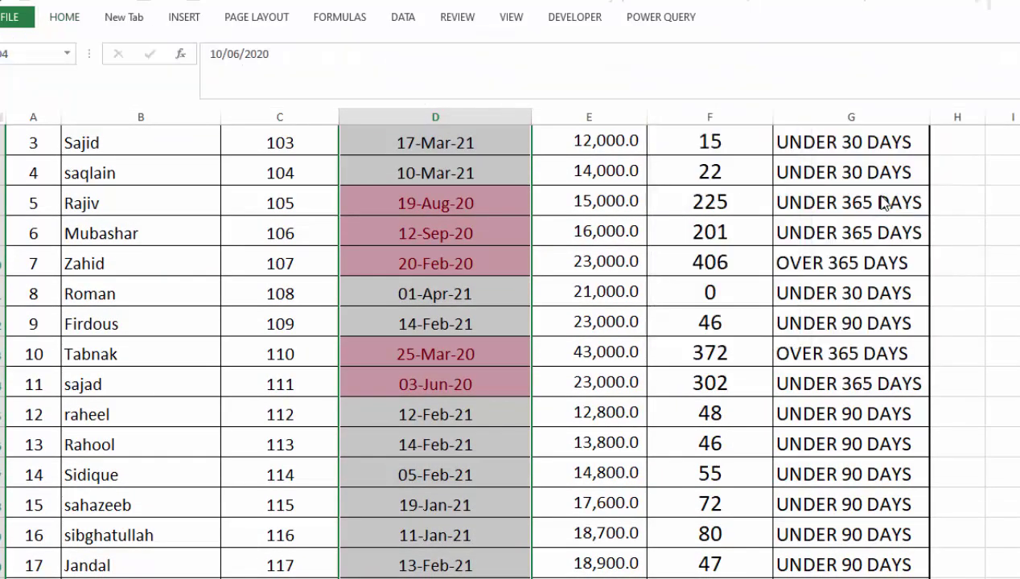
left_click(507, 385)
left_click(491, 385)
key("BackSpace")
key("BackSpace")
type("an-21")
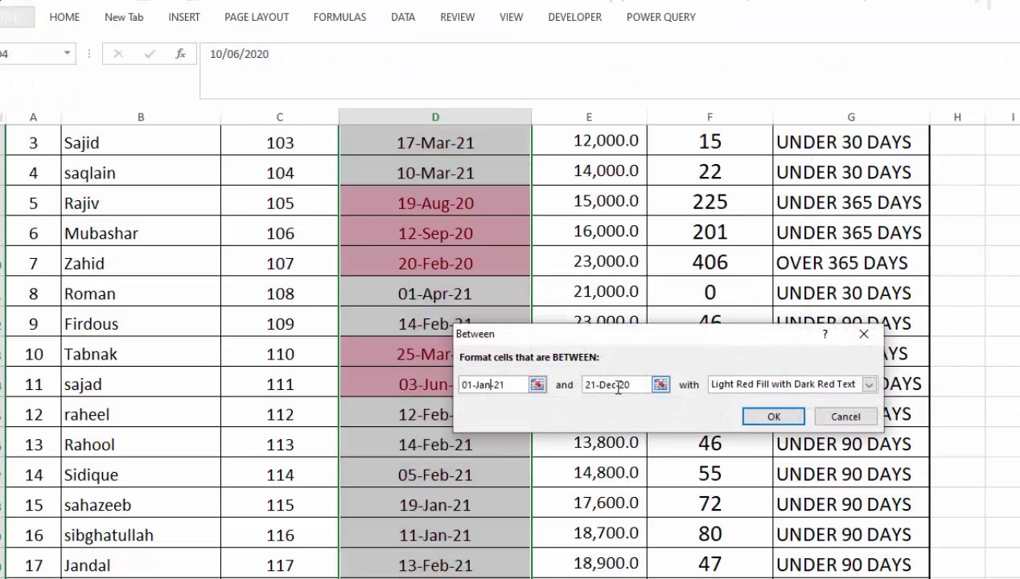
triple_click(608, 384)
type("30-Dec-21")
- Format the second date rule as Green Fill with Dark Green Text and apply it
left_click(869, 384)
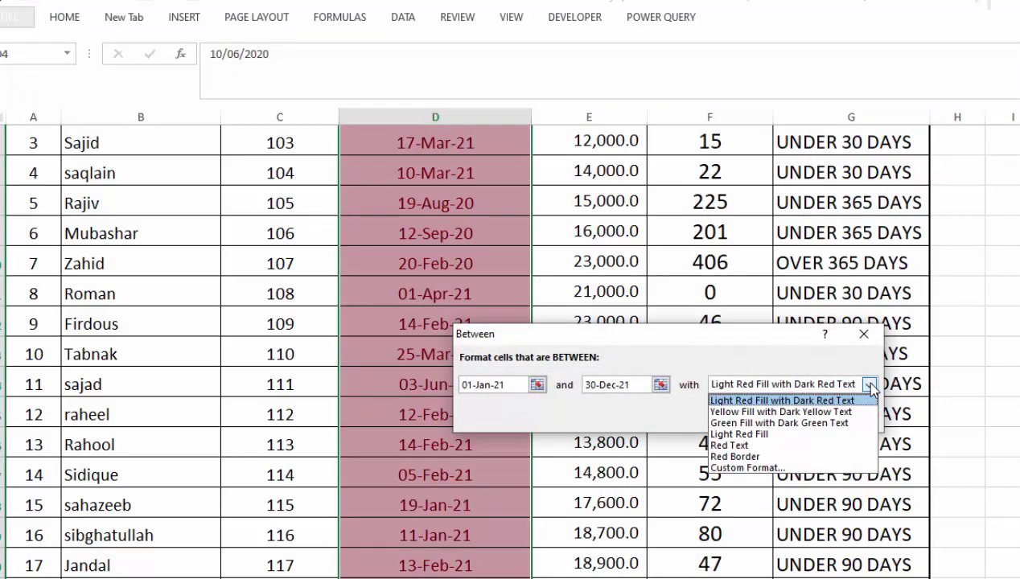
left_click(827, 422)
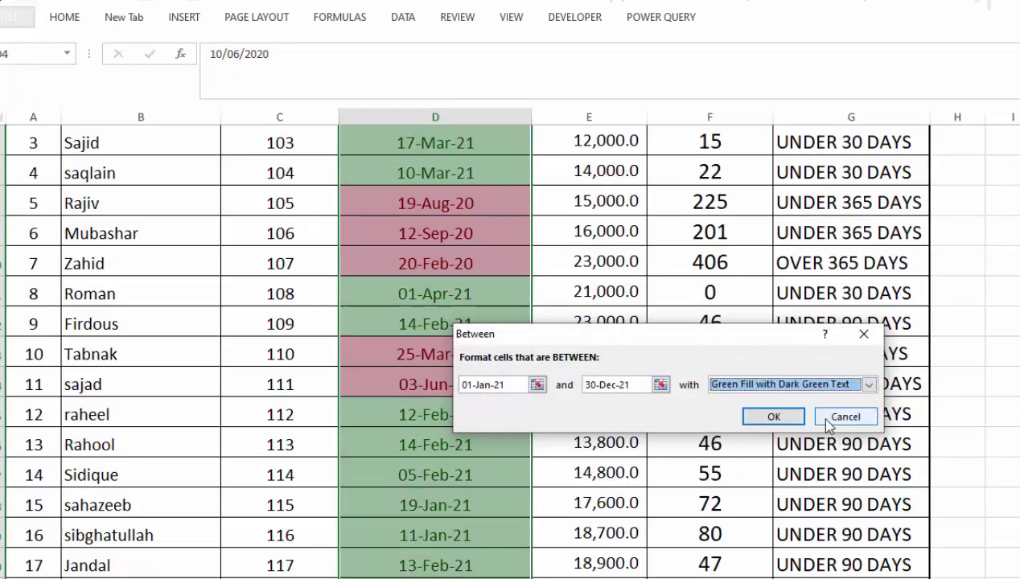
left_click(774, 417)
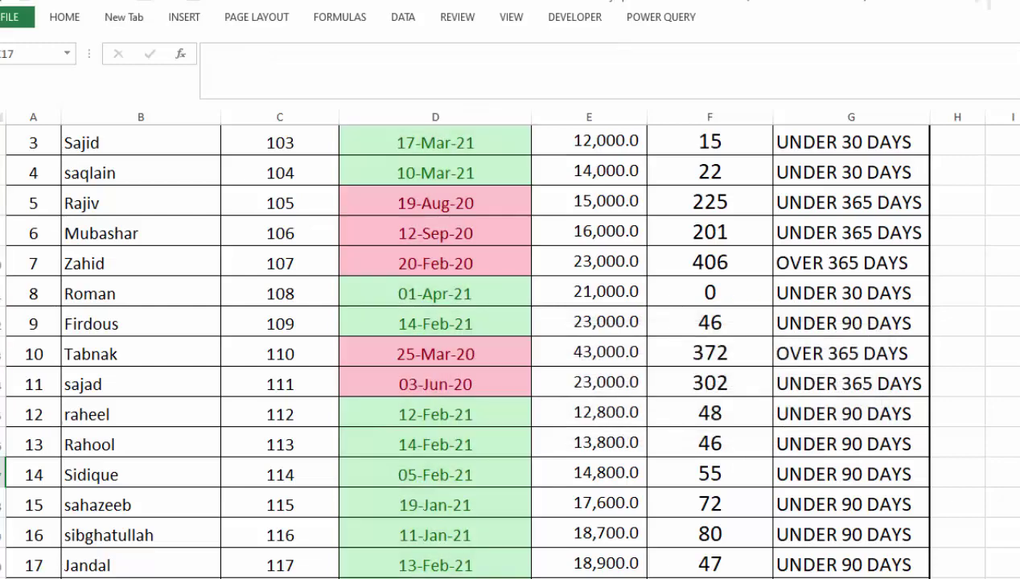
- Select the Last Payment Category values from G4 down and set up an Equal To highlight rule for UNDER 30 DAYS
scroll(507, 345, "up", 2)
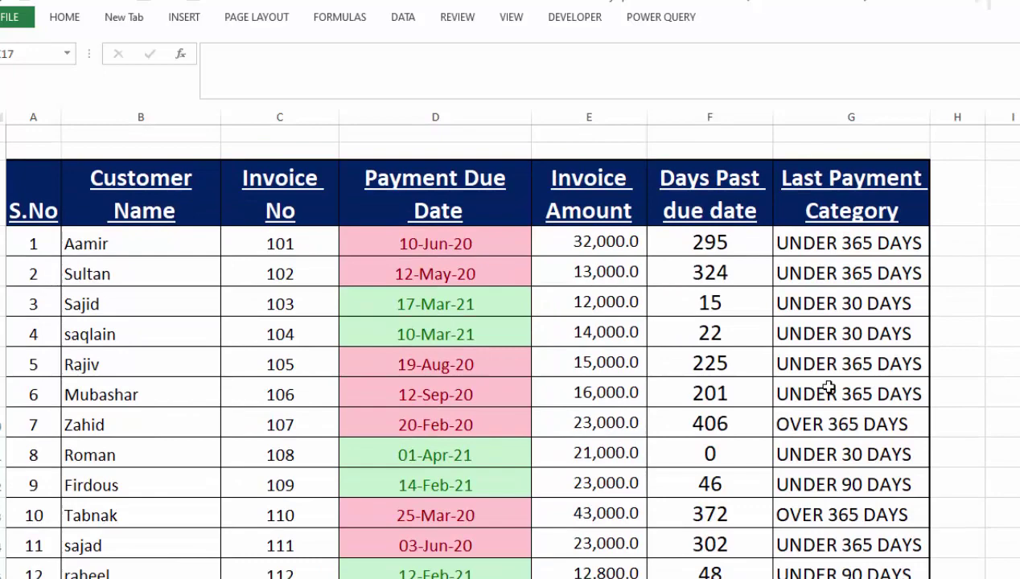
left_click_drag(804, 237, 810, 568)
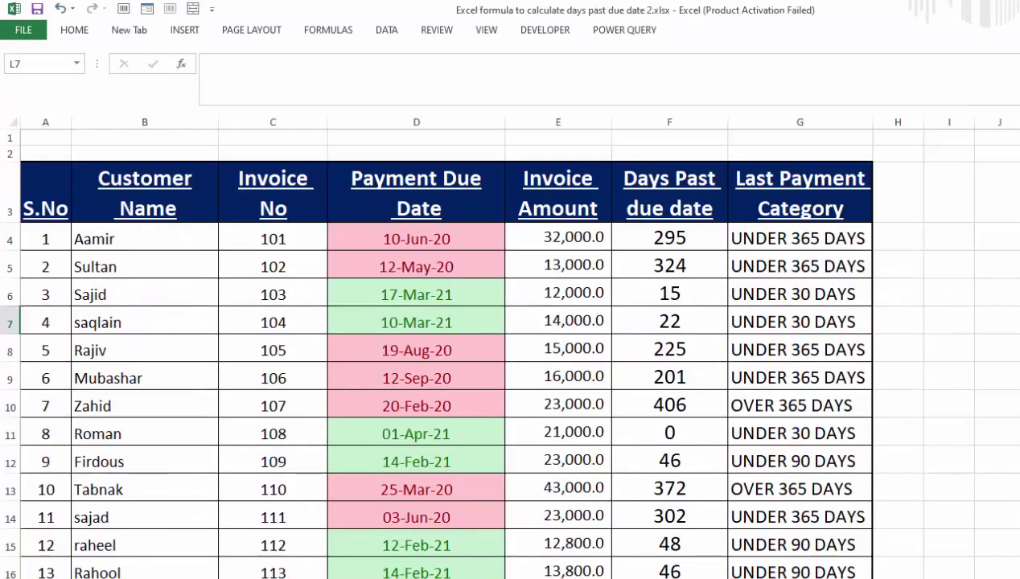
left_click_drag(793, 242, 808, 401)
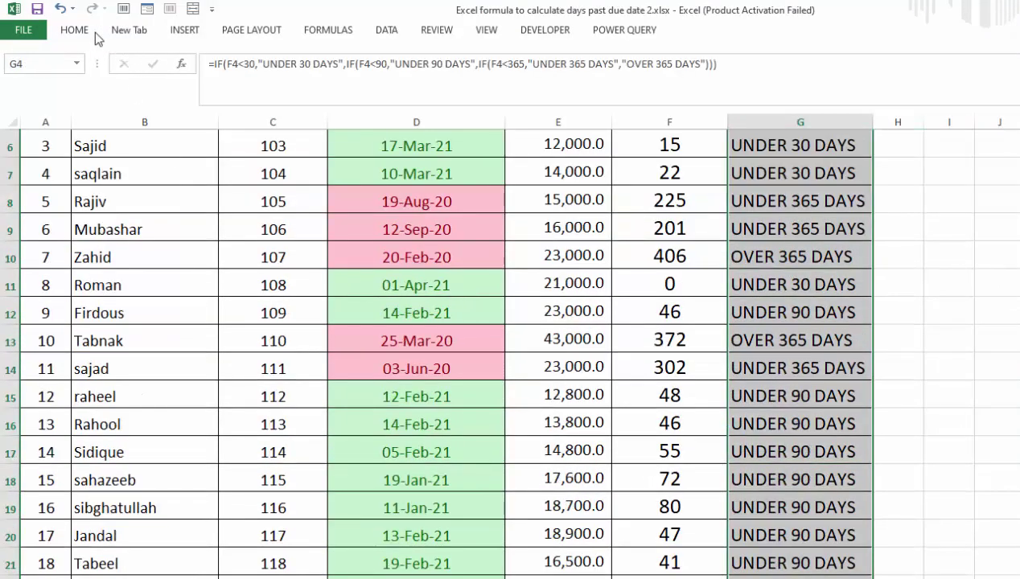
left_click(79, 31)
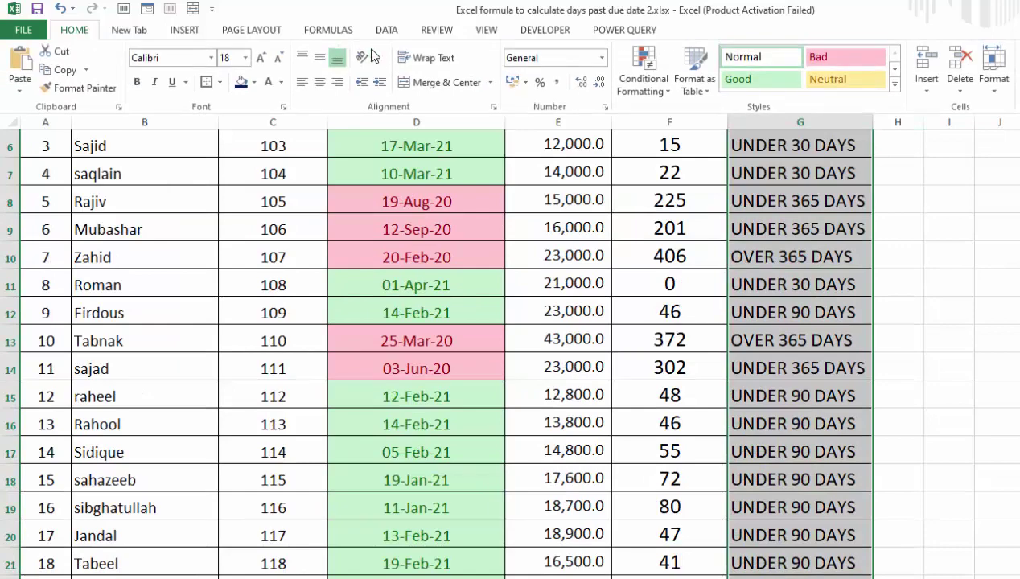
left_click(650, 94)
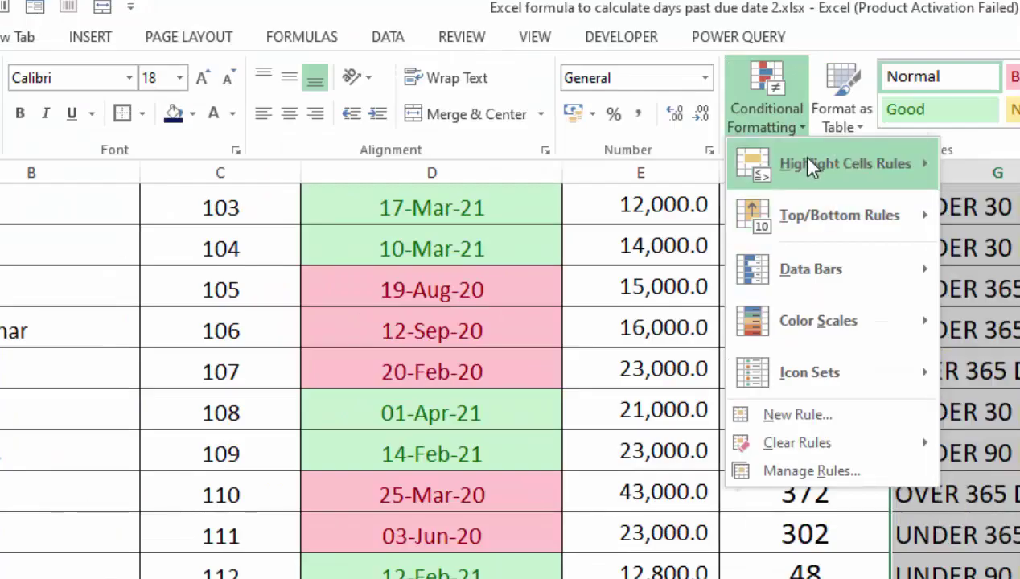
mouse_move(671, 117)
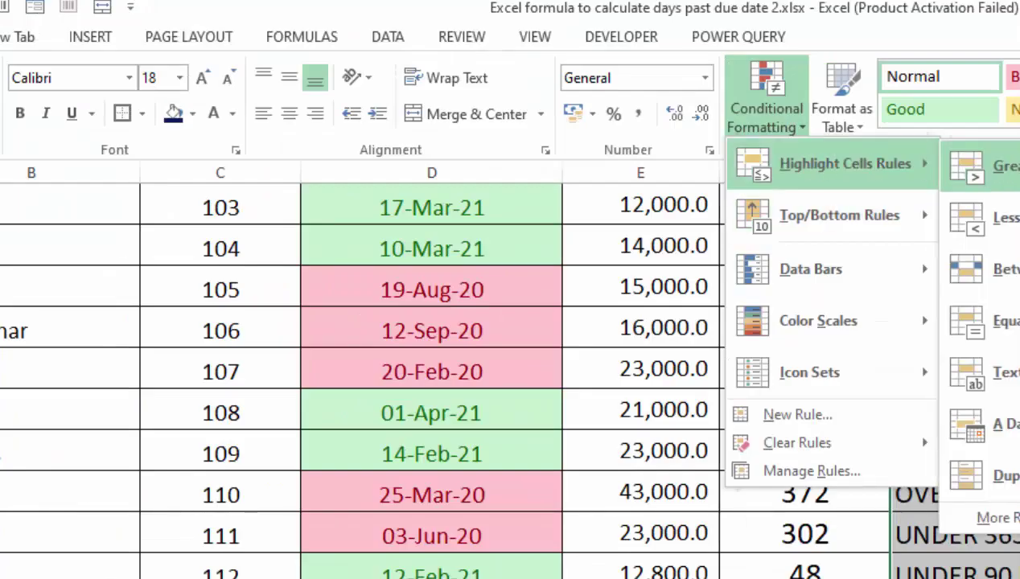
left_click(983, 320)
type("UNDER 30")
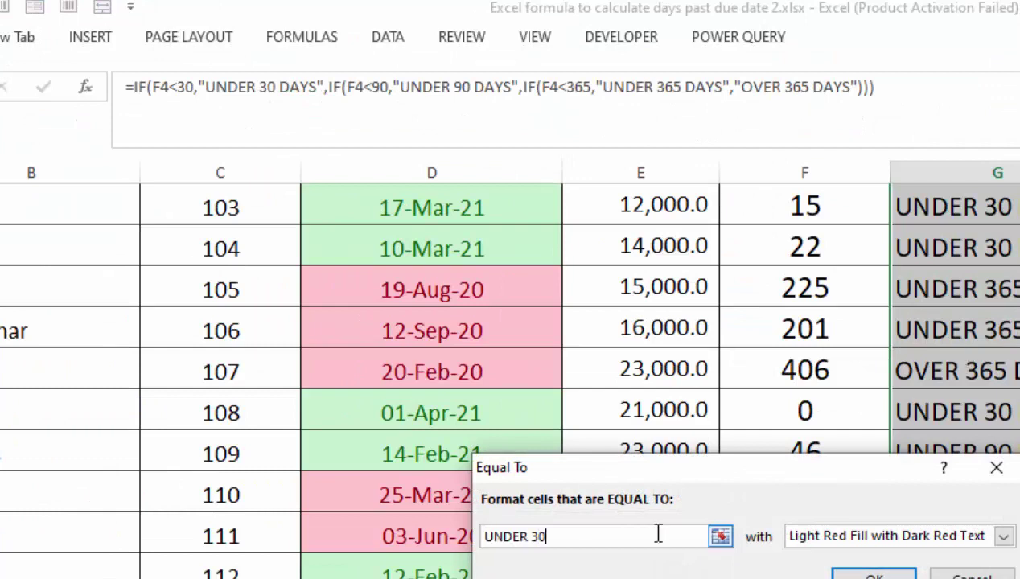
type(" DAYS")
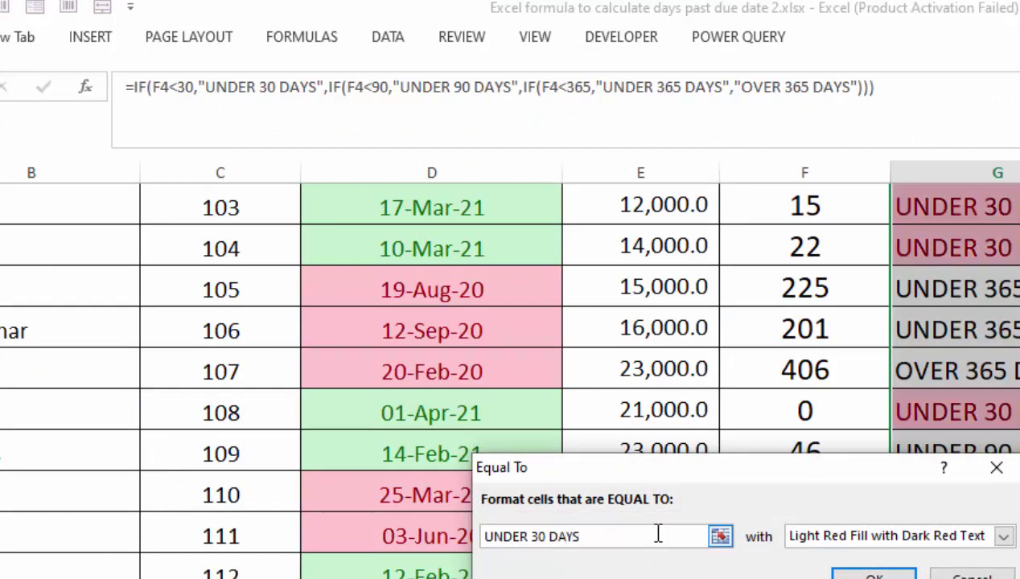
- Give the UNDER 30 DAYS rule a custom format with red fill and white font, and apply it
left_click(1003, 535)
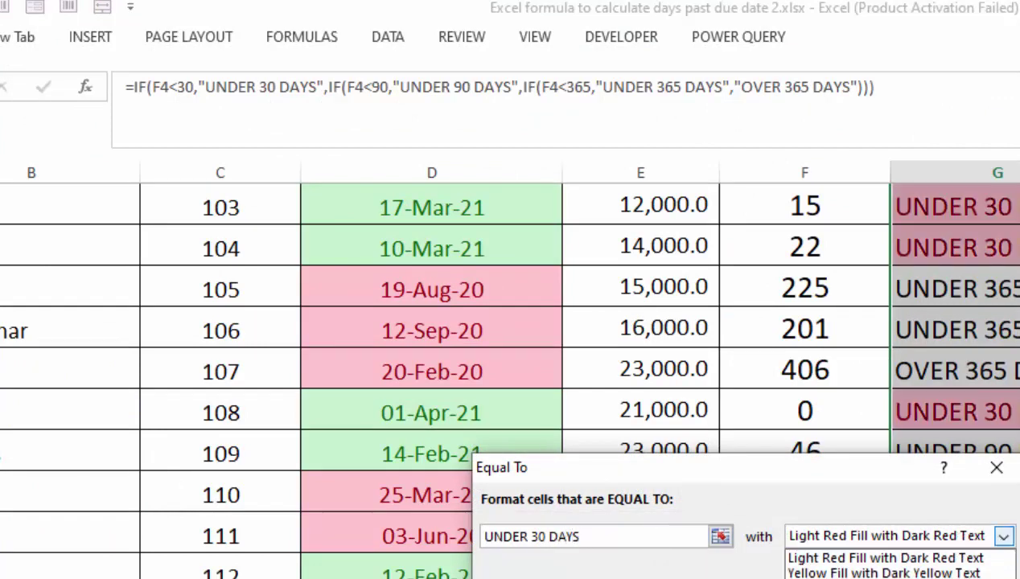
left_click(837, 578)
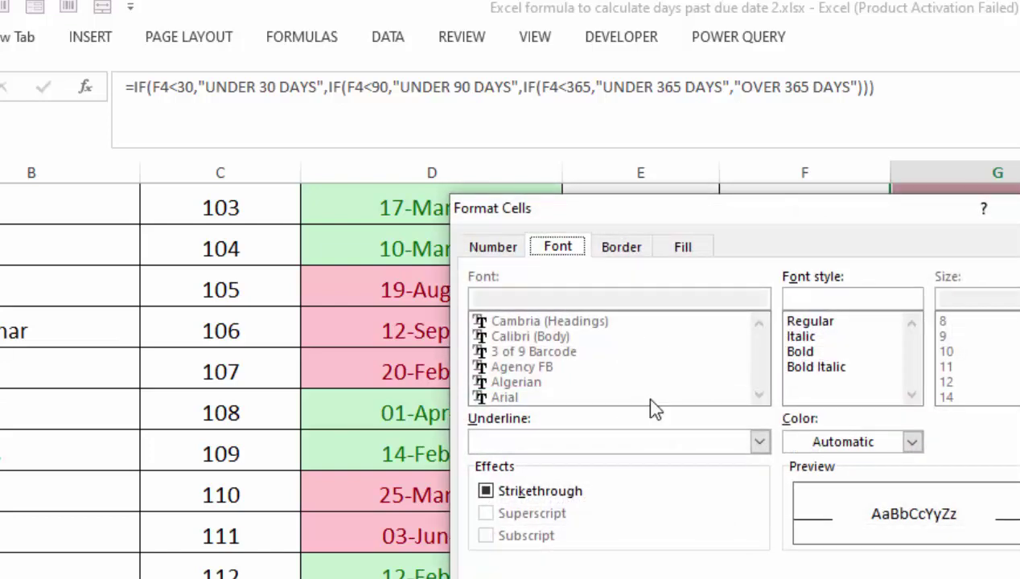
left_click(607, 249)
left_click(557, 247)
left_click(682, 249)
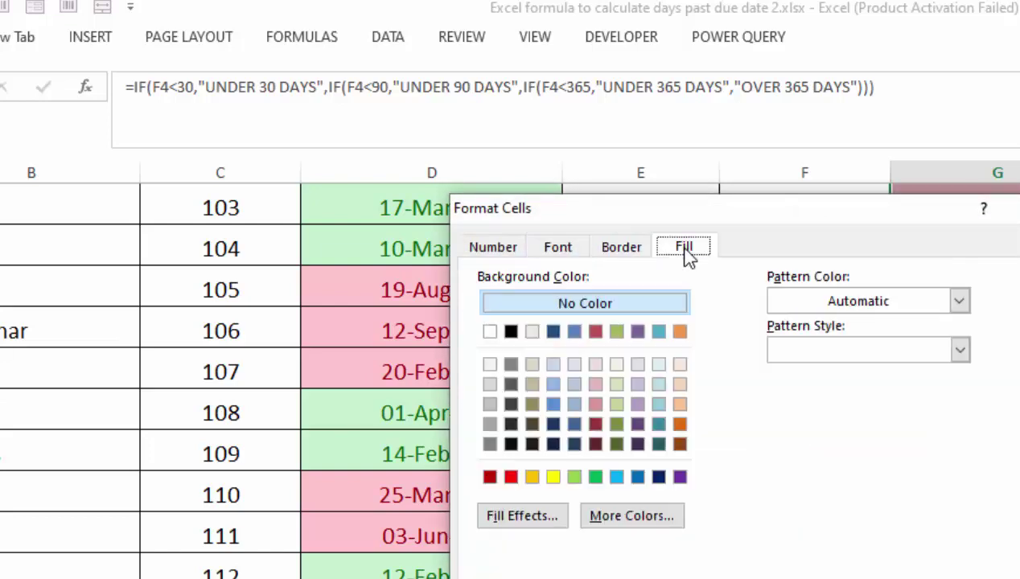
left_click(511, 477)
left_click(558, 247)
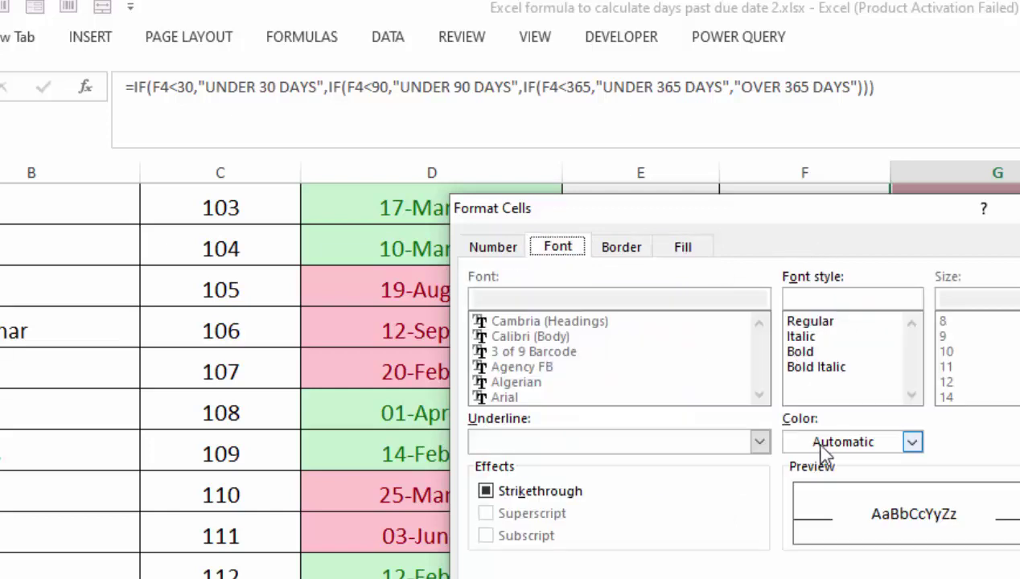
left_click(913, 443)
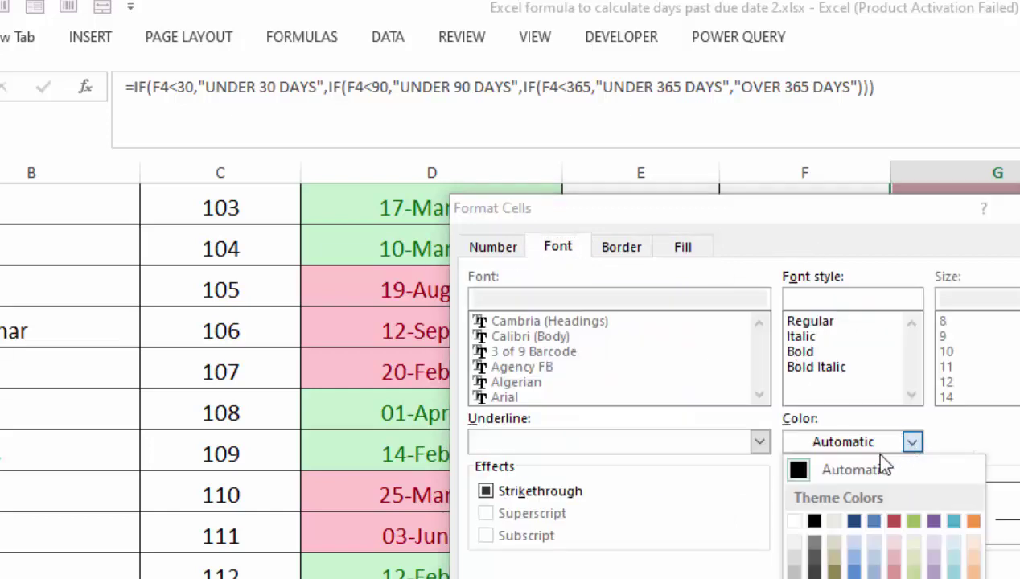
left_click(798, 520)
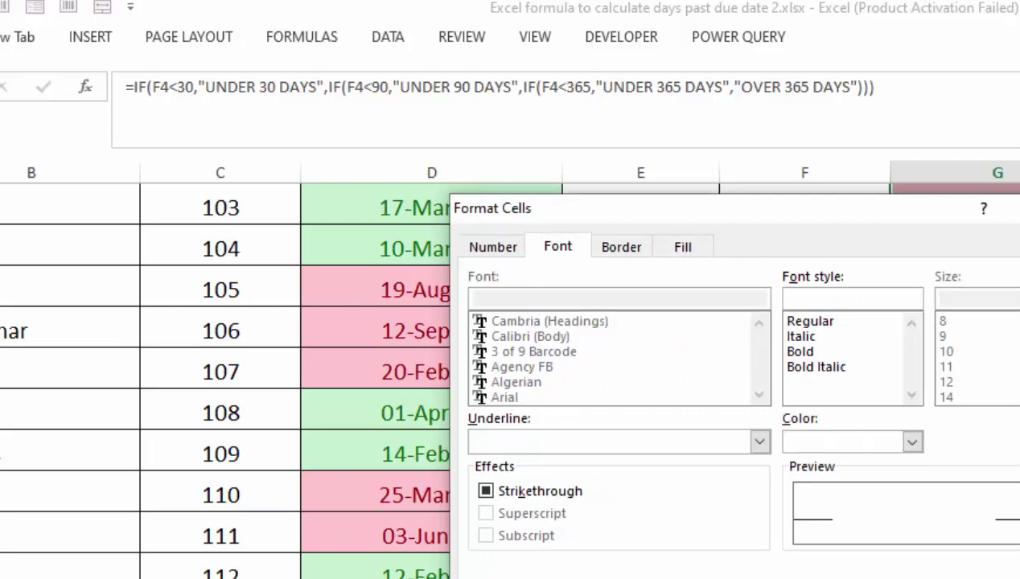
key("Return")
key("Return")
- Set up another Equal To highlight rule on the Last Payment Category values for UNDER 90 DAYS
scroll(514, 362, "up", 2)
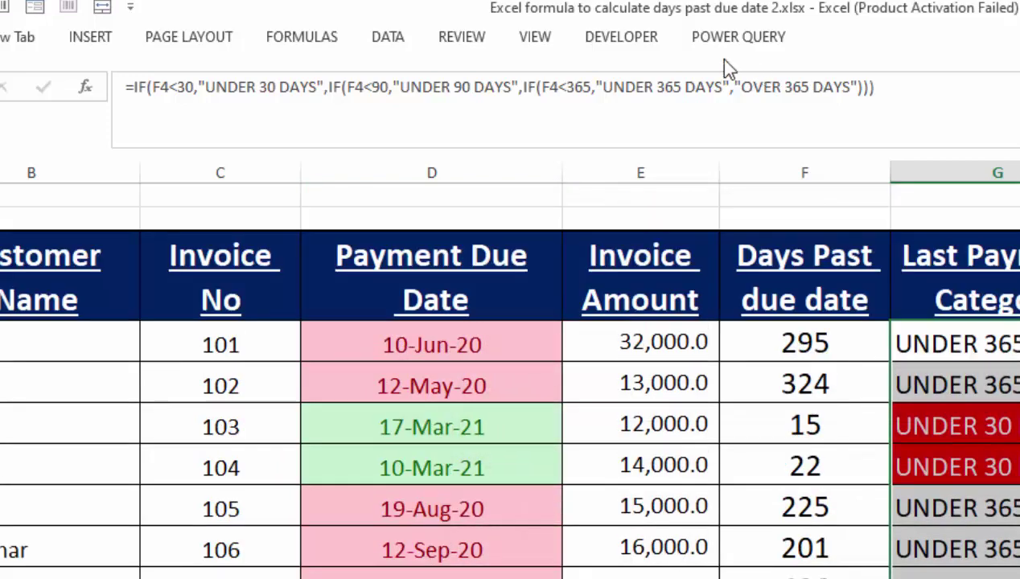
left_click(65, 10)
left_click(751, 85)
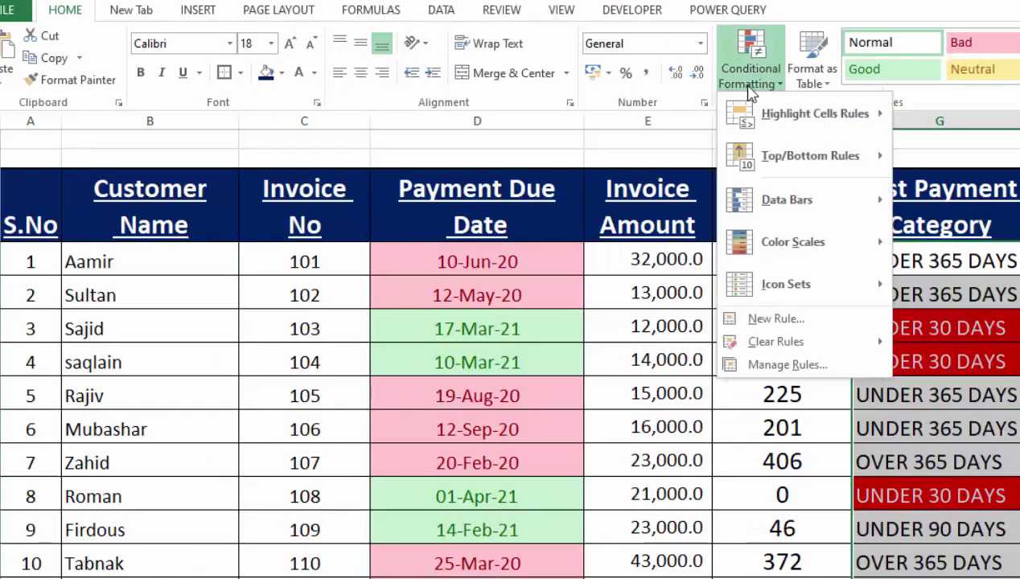
mouse_move(768, 115)
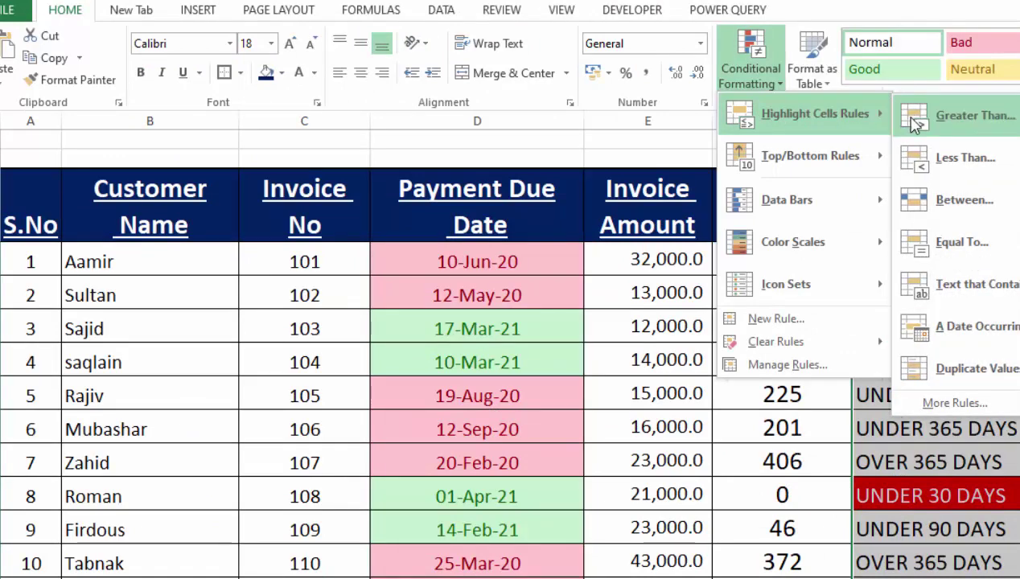
left_click(961, 241)
type("UNDER")
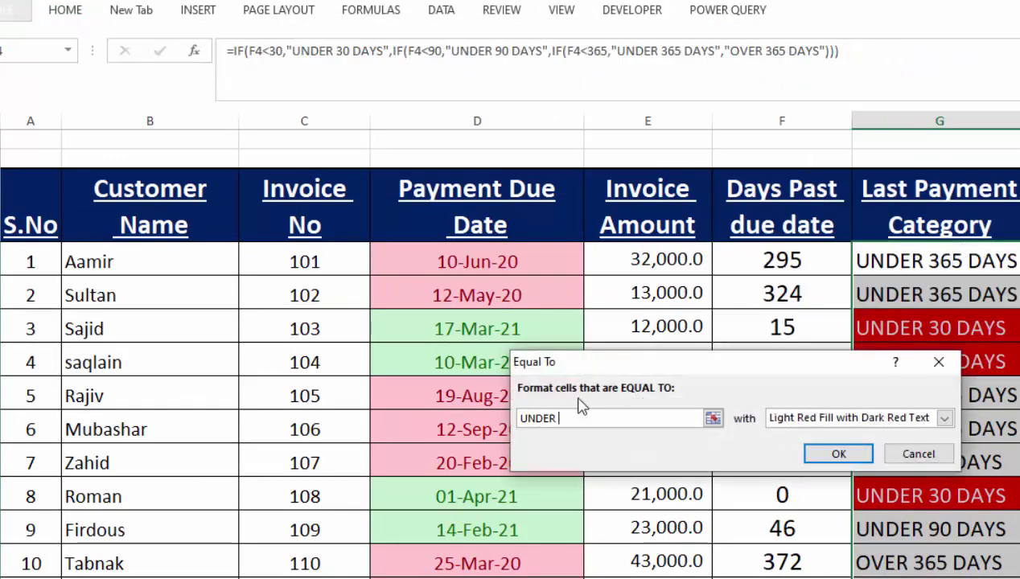
type(" 90 DAYS")
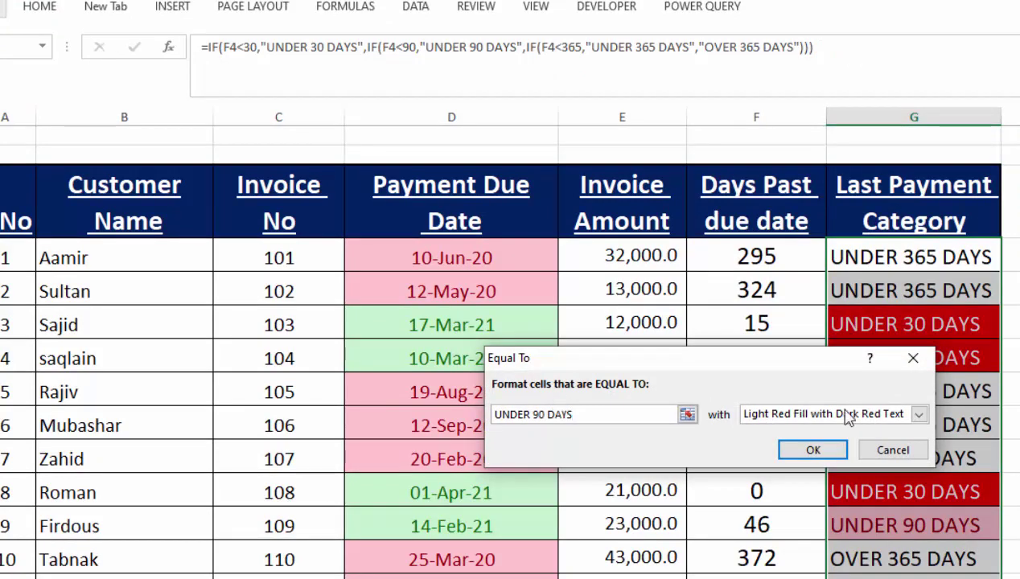
- Give the UNDER 90 DAYS rule a custom format with yellow fill and black font, and apply it
left_click(945, 418)
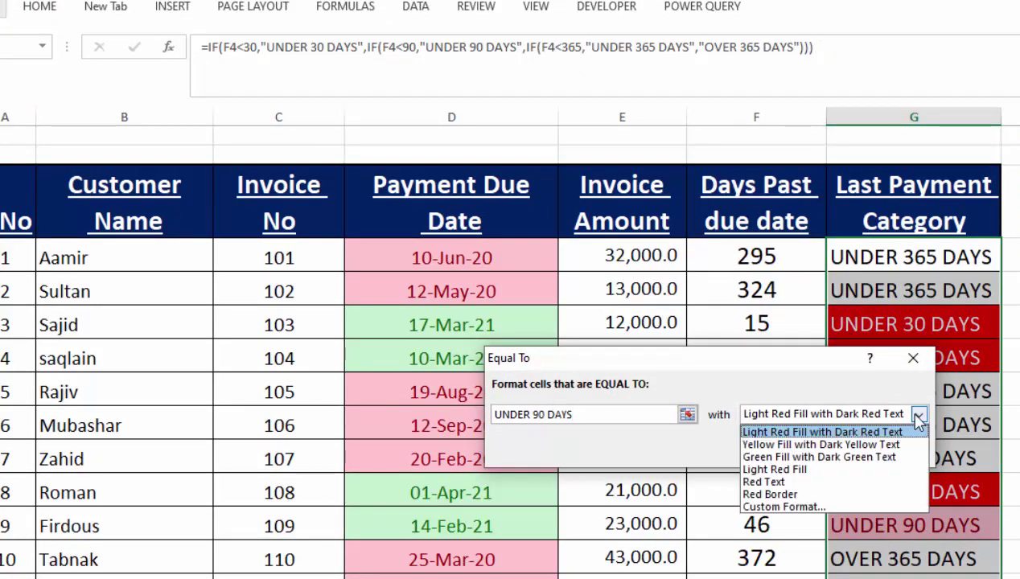
left_click(818, 508)
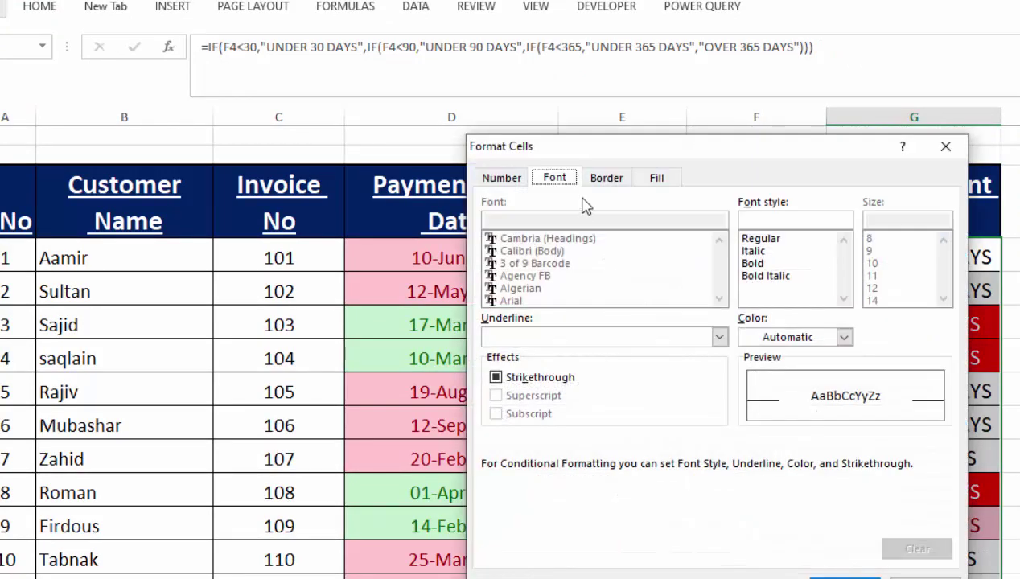
left_click(655, 179)
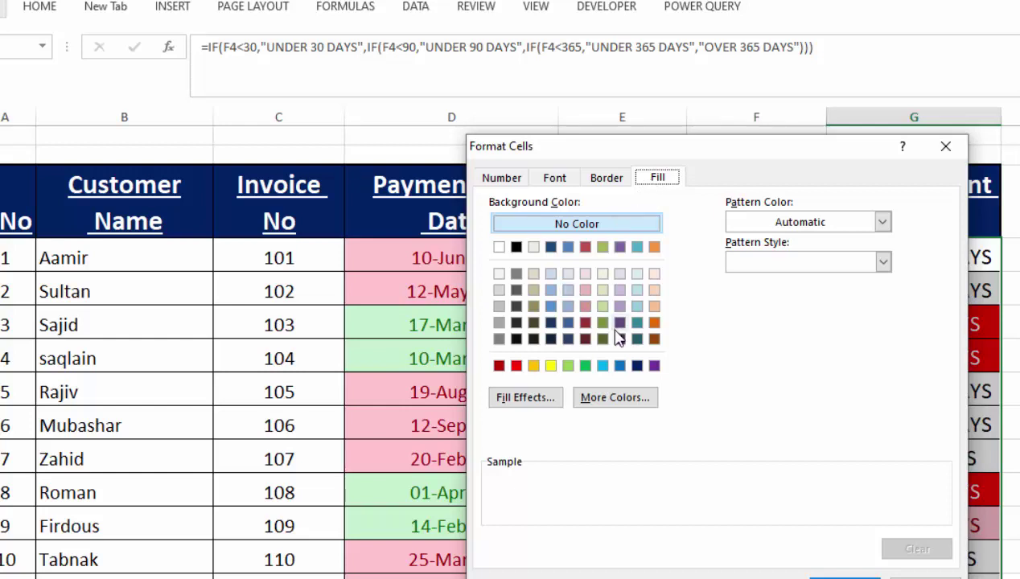
left_click(637, 366)
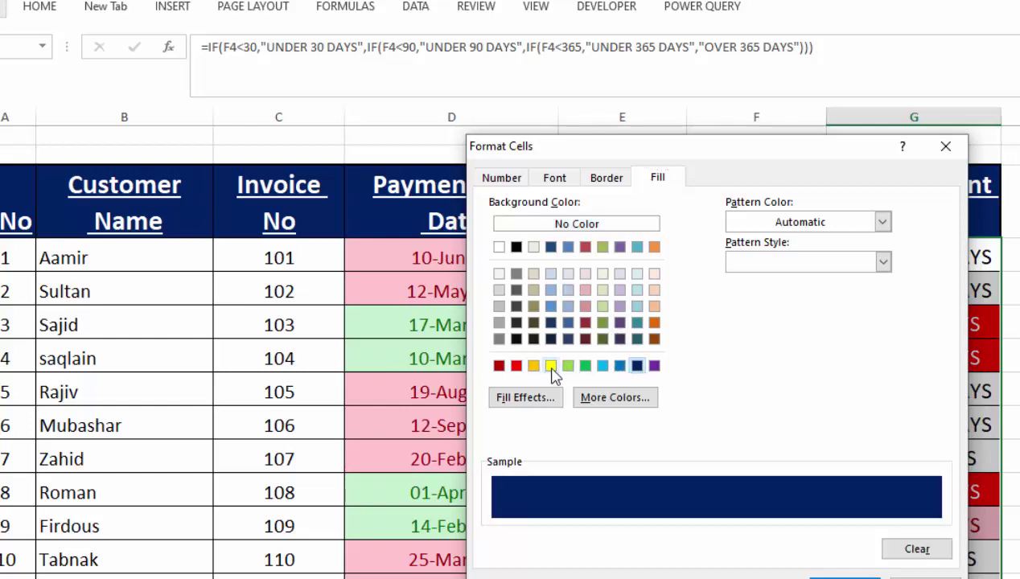
left_click(552, 368)
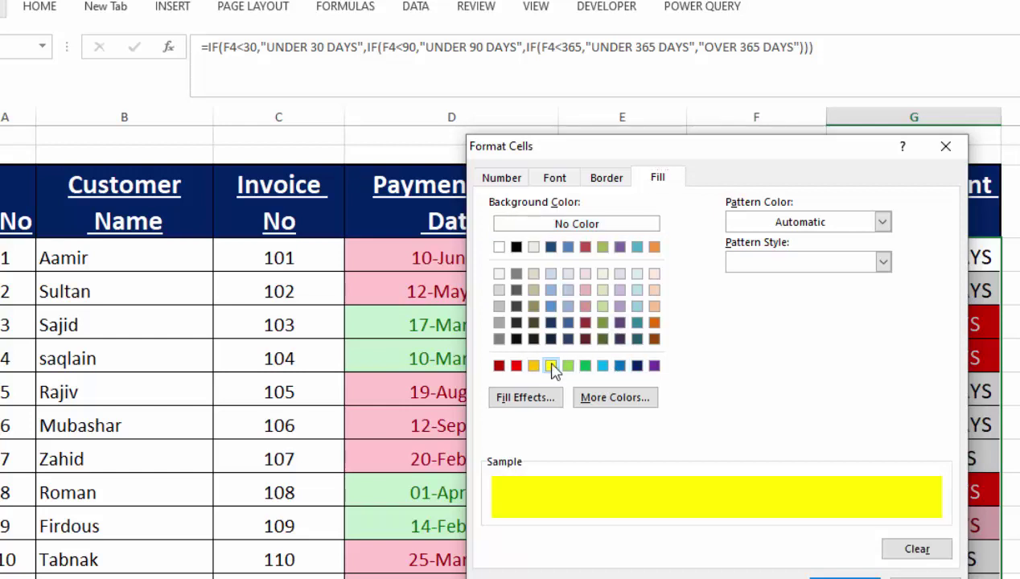
left_click(567, 178)
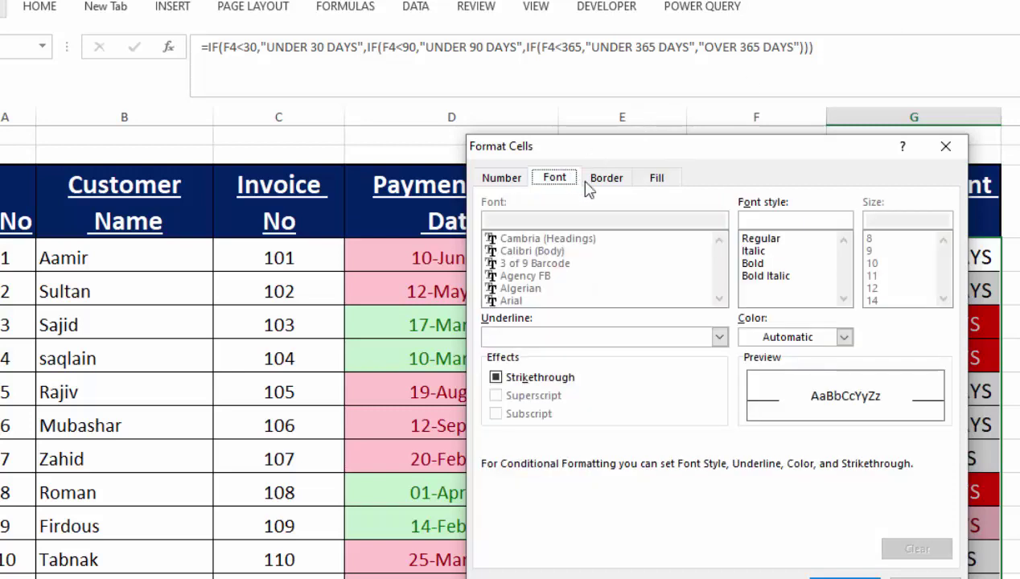
left_click(843, 337)
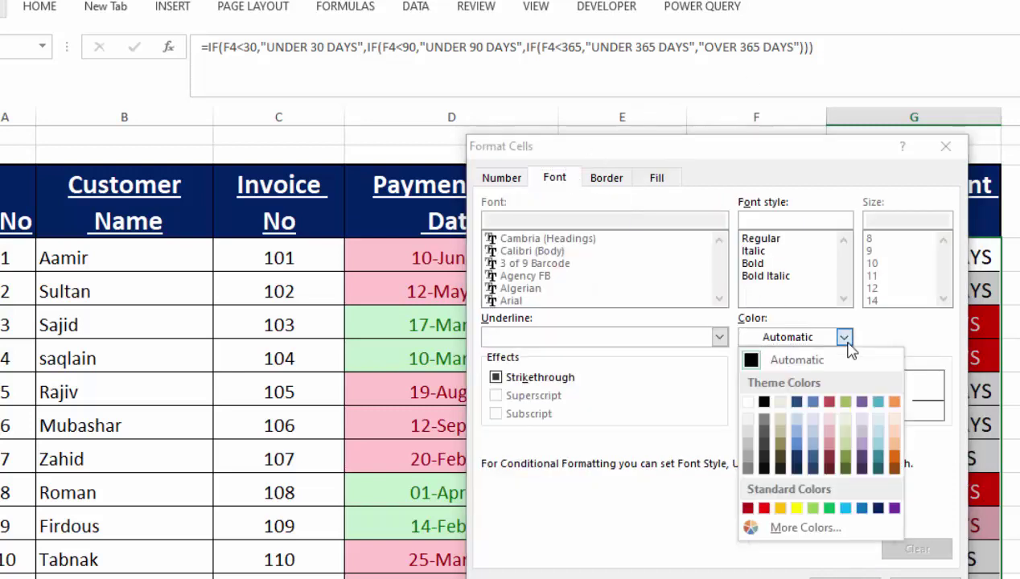
left_click(763, 402)
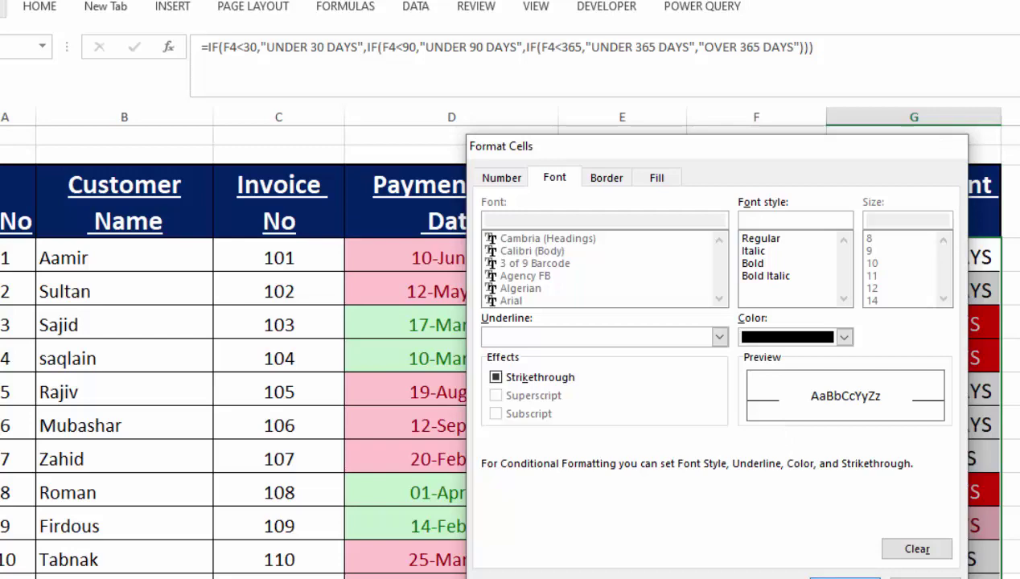
key("Return")
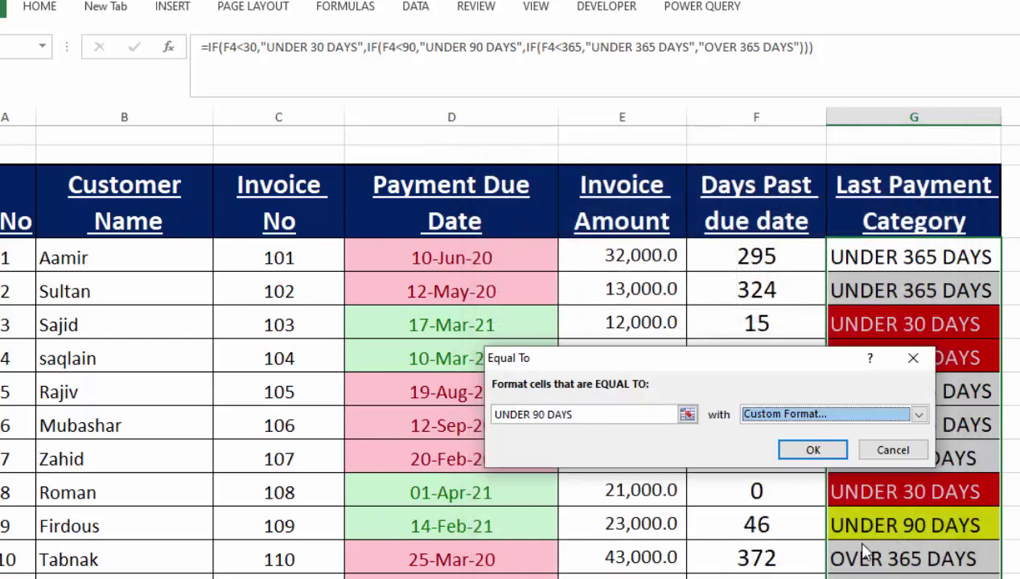
left_click(817, 453)
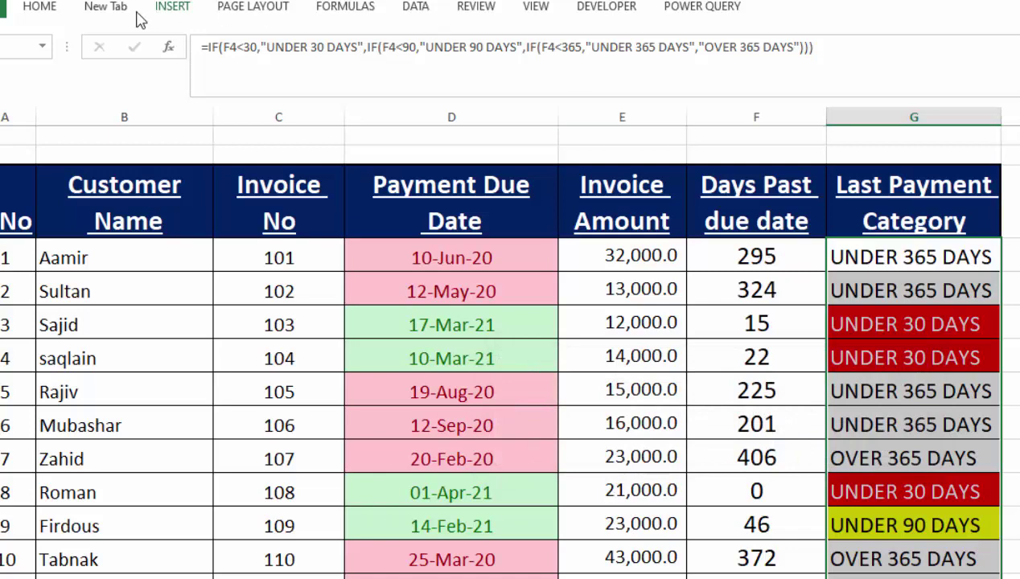
- Set up a third Equal To highlight rule on the Last Payment Category values for UNDER 365 DAYS
left_click(39, 7)
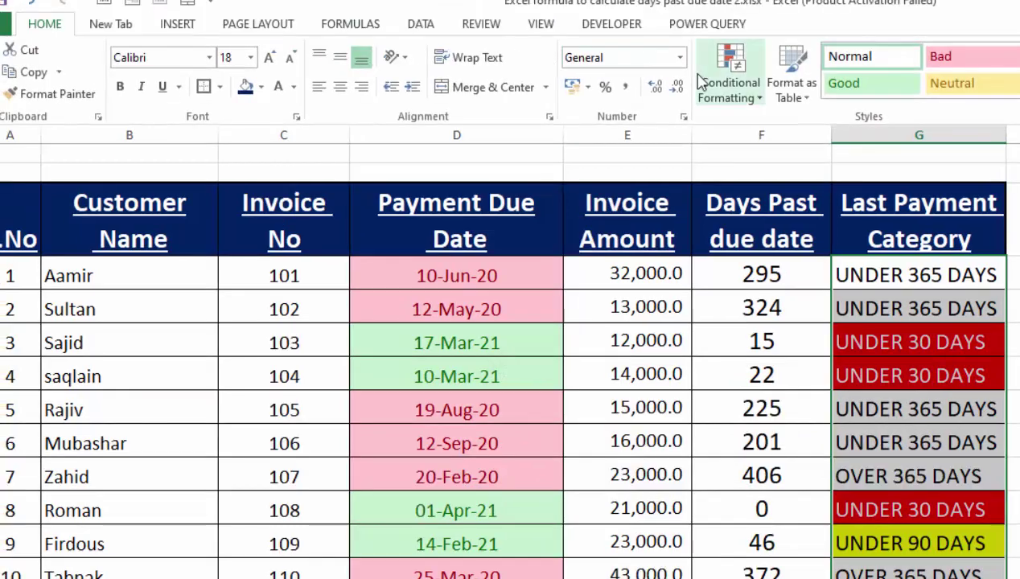
left_click(734, 98)
mouse_move(783, 126)
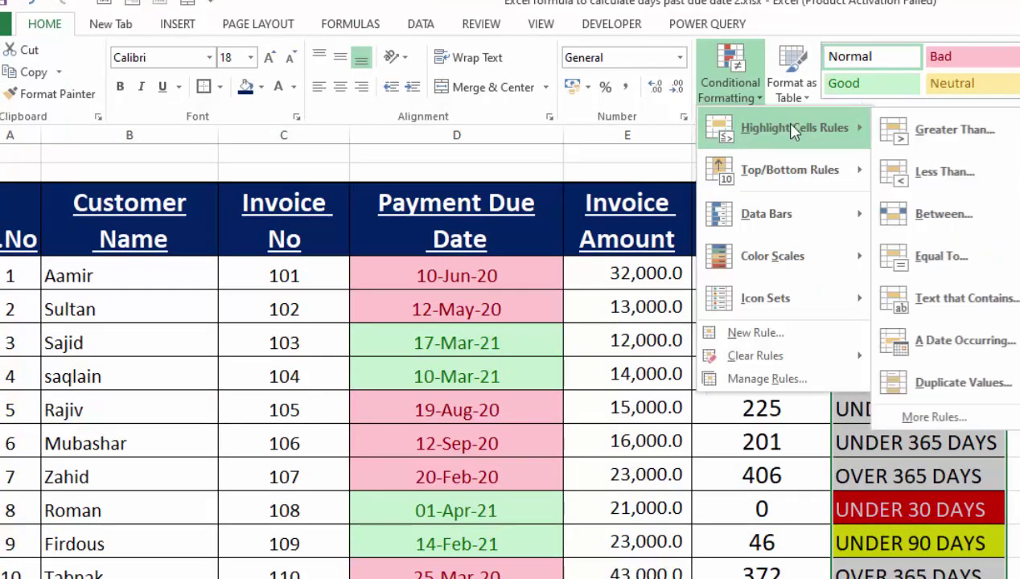
left_click(917, 253)
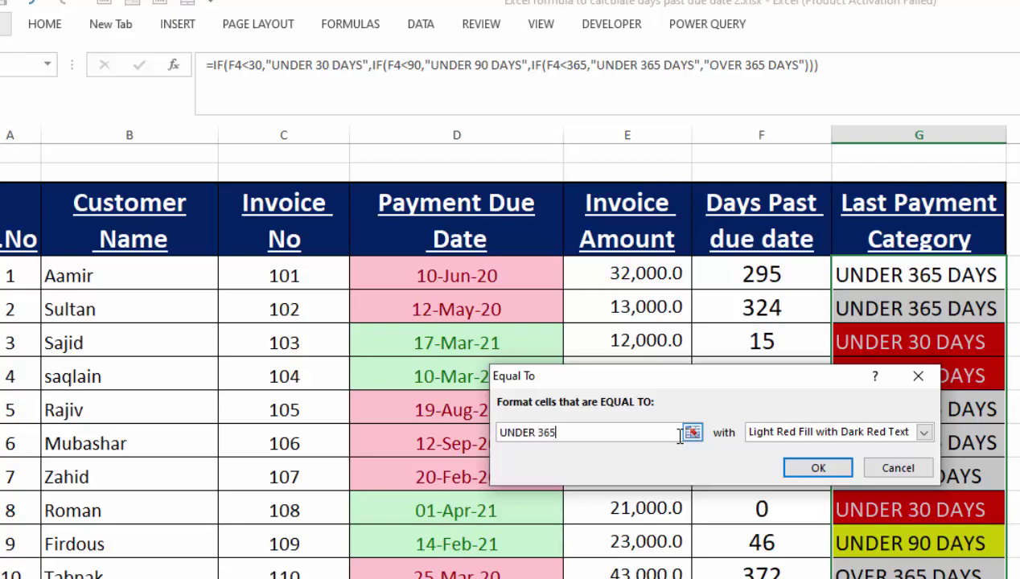
type("UNDER 365 DAYS")
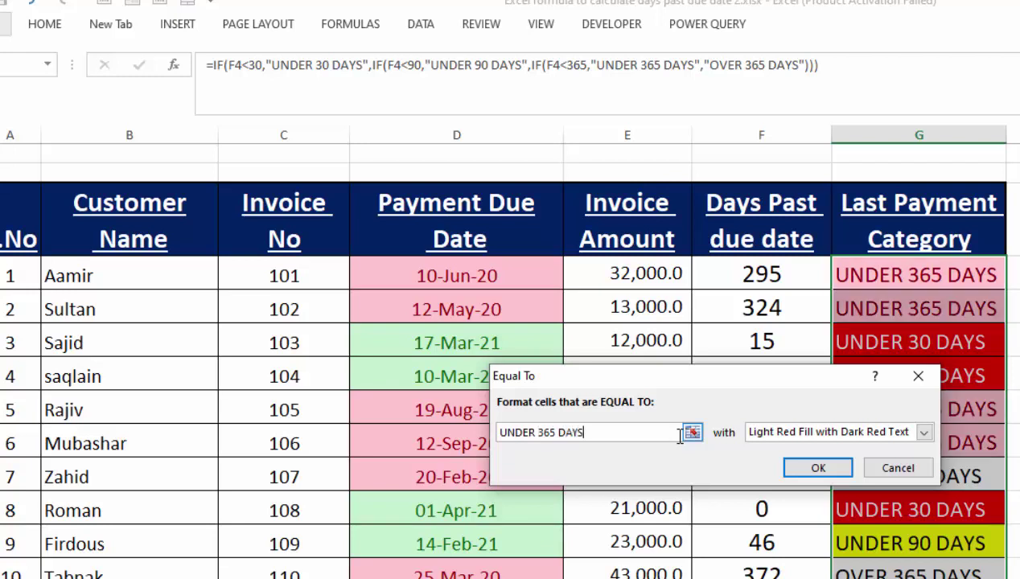
- Start a custom format for the UNDER 365 DAYS rule and choose a dark blue fill
left_click(923, 432)
left_click(817, 524)
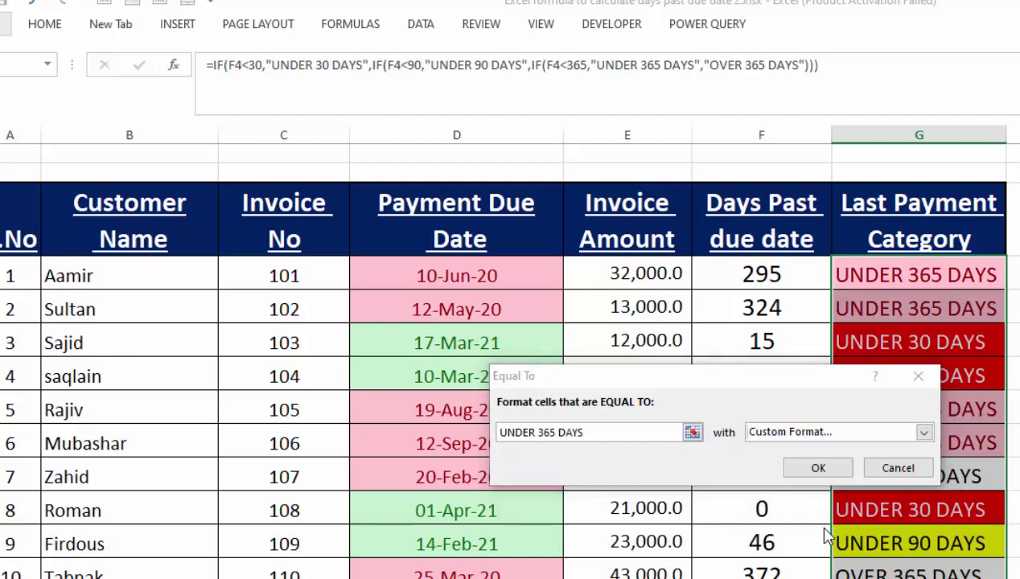
left_click(661, 196)
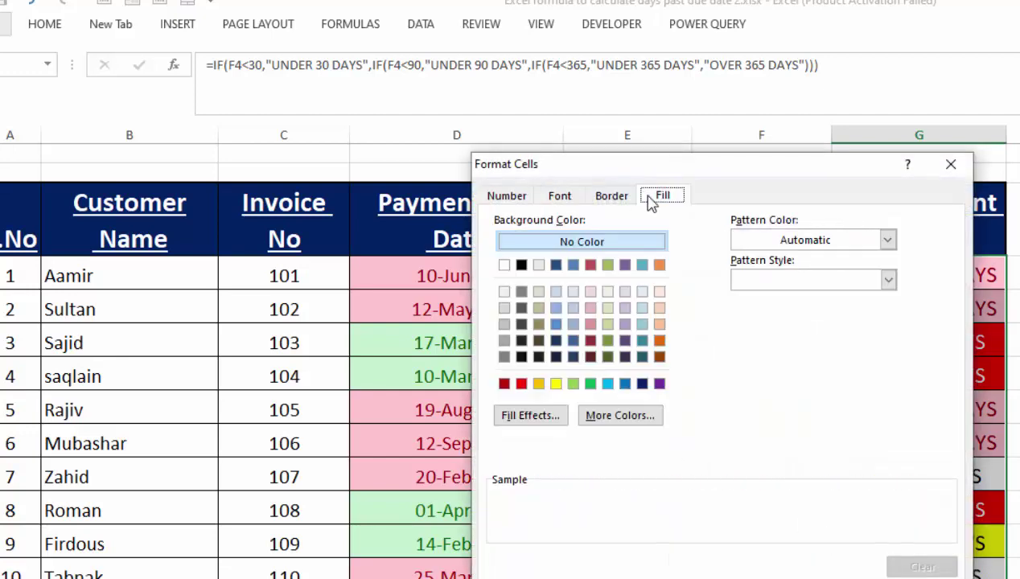
left_click(624, 384)
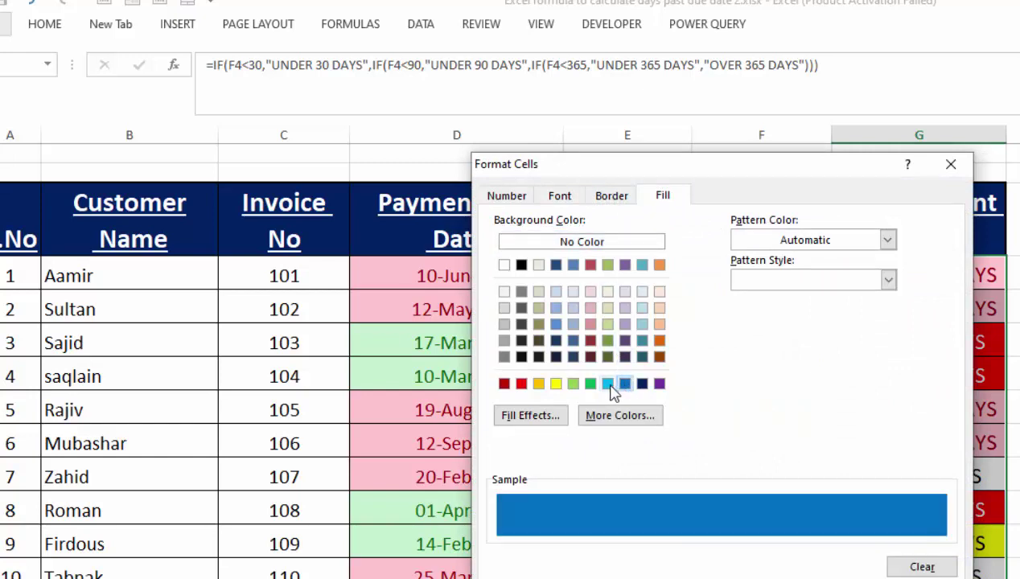
left_click(608, 386)
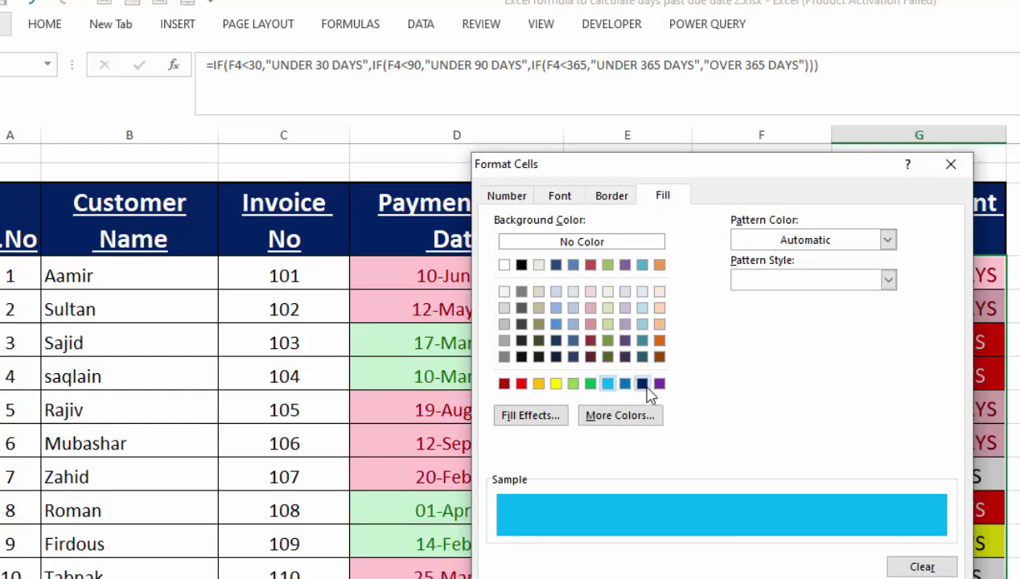
left_click(643, 385)
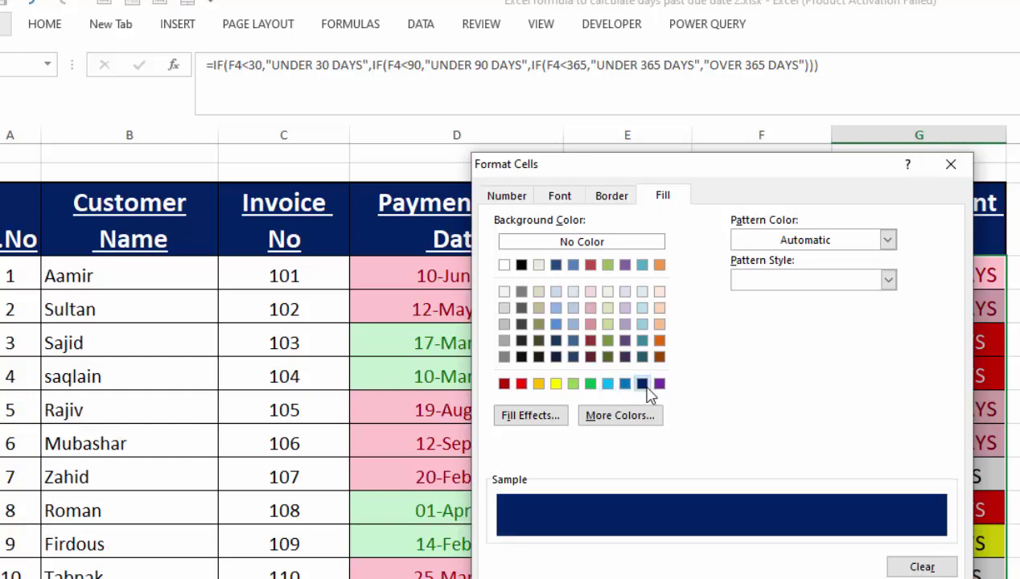
- Set the UNDER 365 DAYS rule's font color to white and apply the rule
left_click(574, 200)
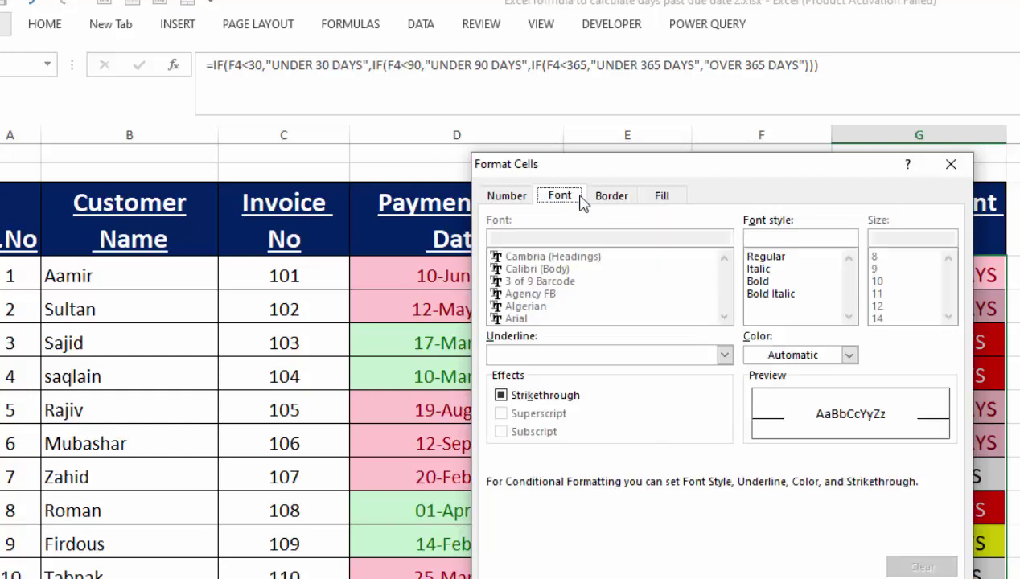
left_click(849, 356)
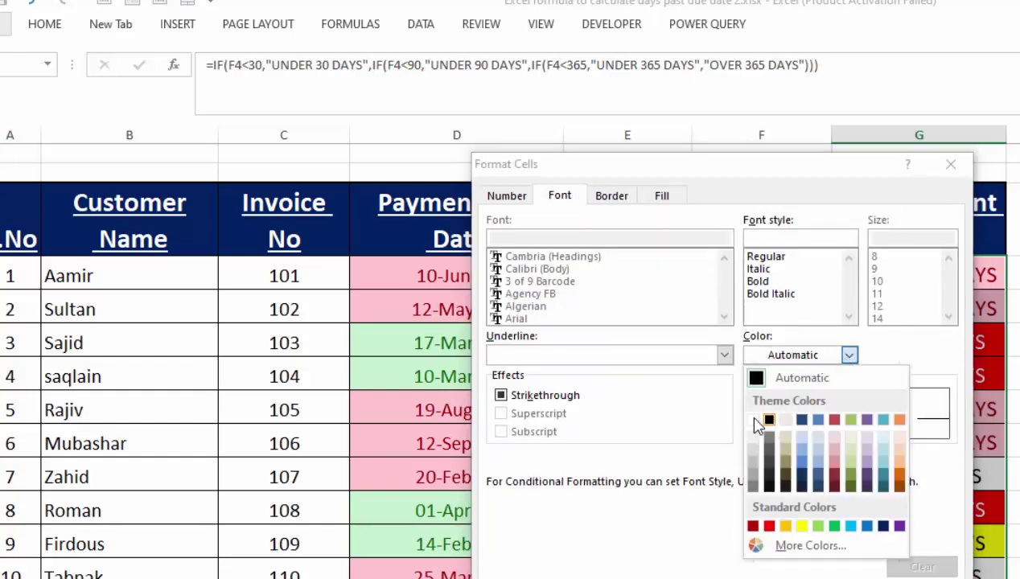
left_click(754, 419)
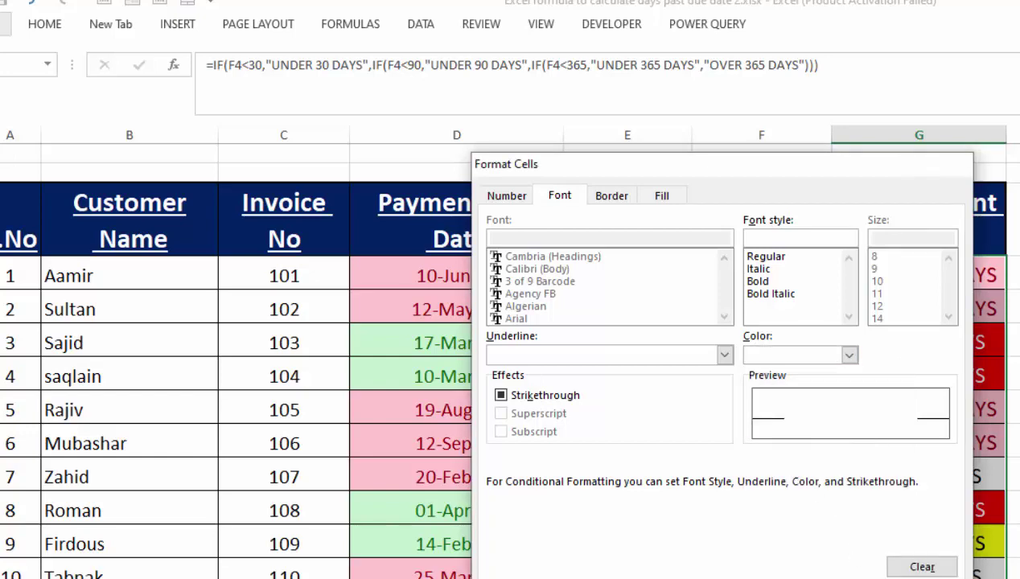
left_click(840, 578)
left_click(826, 472)
left_click(827, 472)
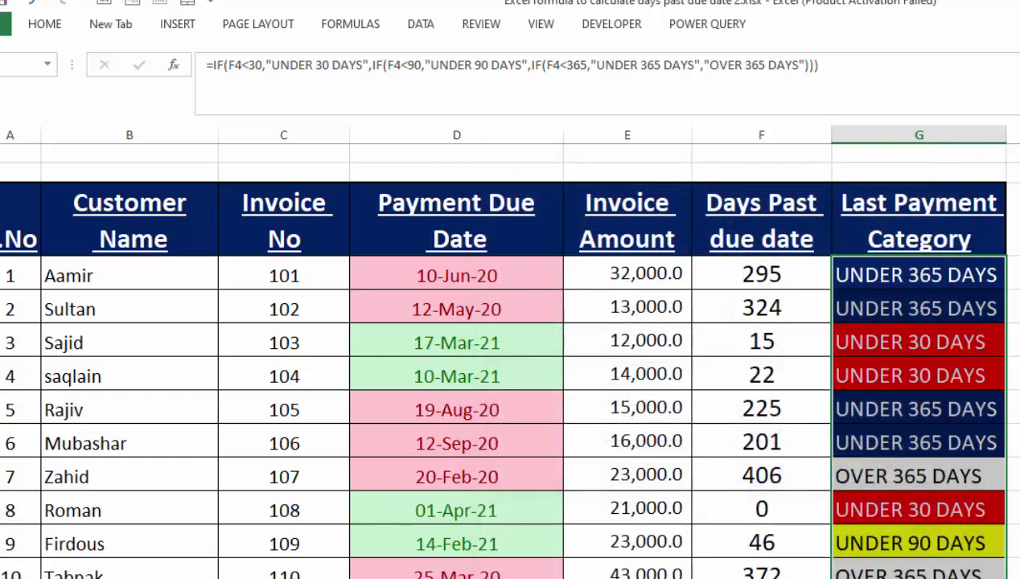
left_click(1015, 451)
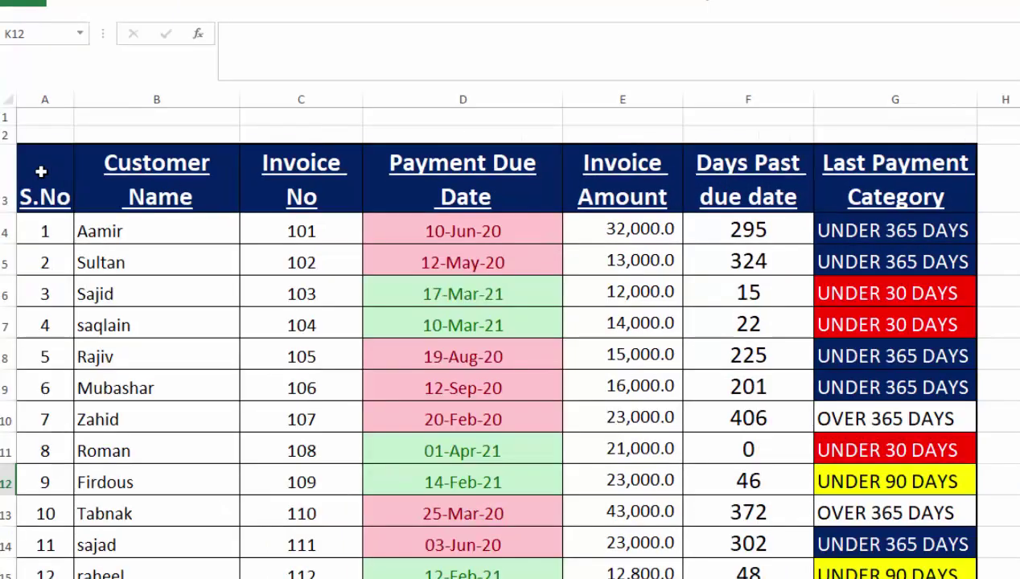
- Recolor the table's header row A3:G3 with a yellow fill and black font
left_click_drag(18, 221, 308, 217)
left_click_drag(323, 177, 859, 169)
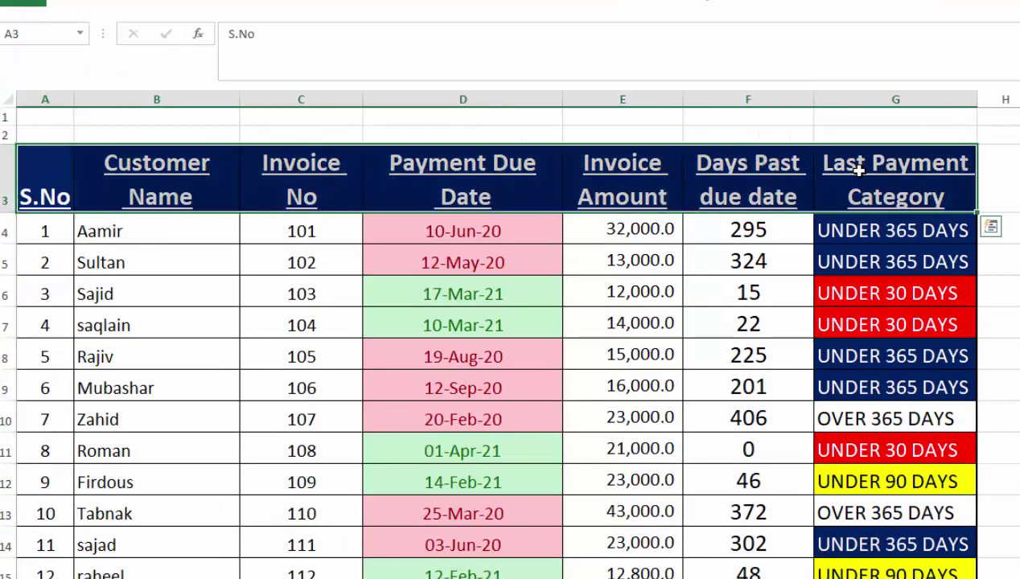
left_click(80, 0)
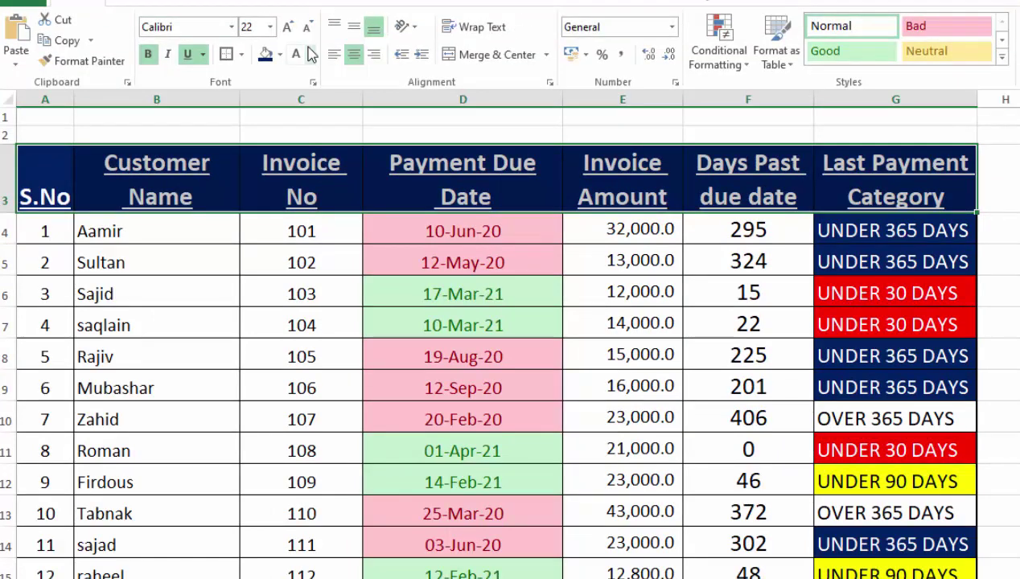
left_click(279, 54)
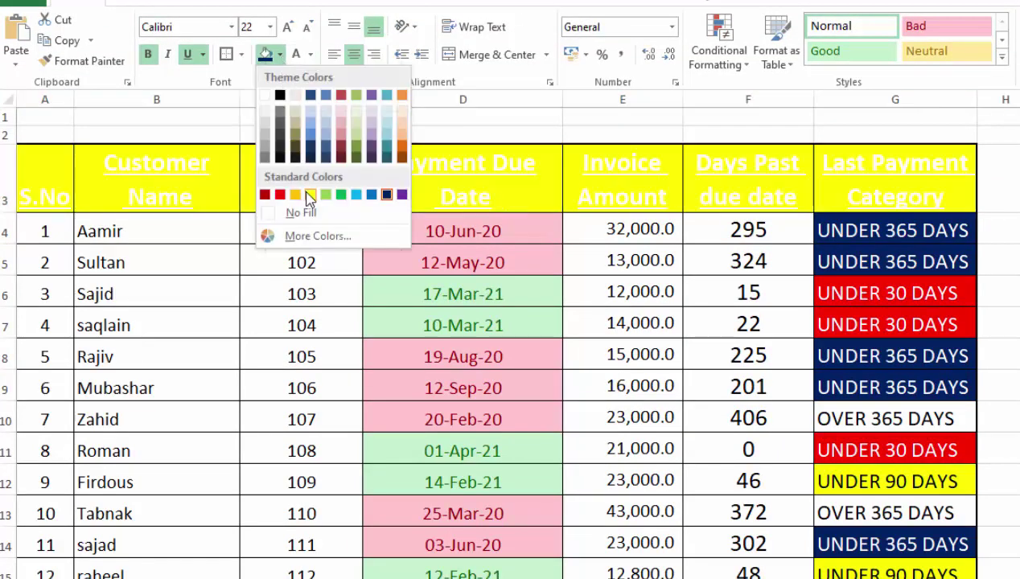
left_click(311, 196)
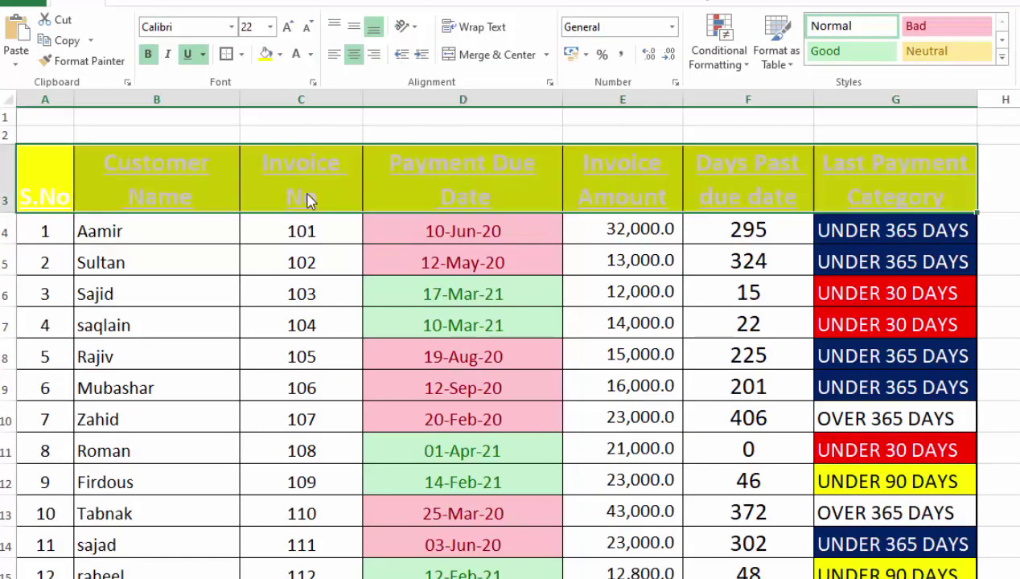
left_click(310, 54)
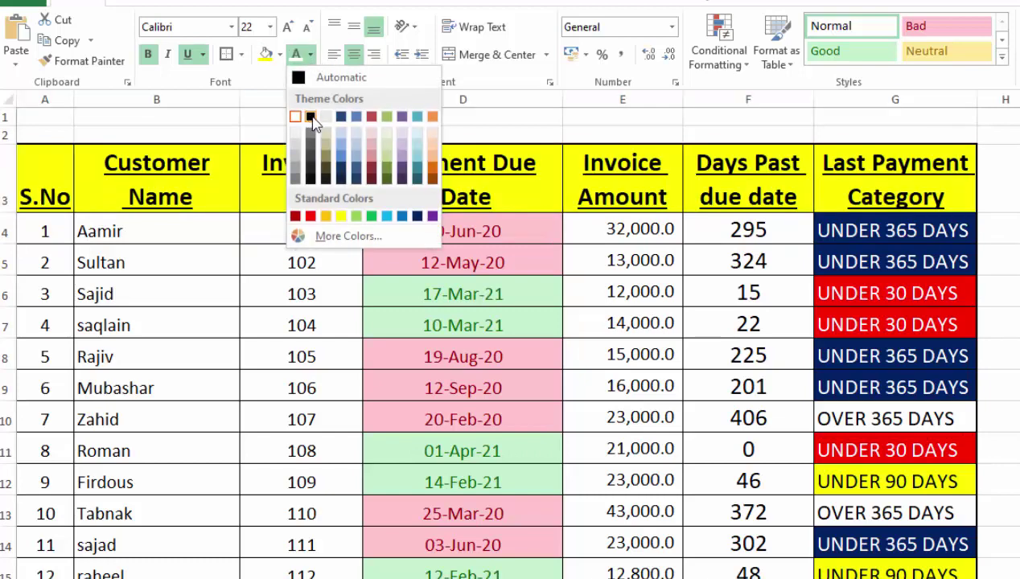
left_click(311, 117)
left_click(1018, 388)
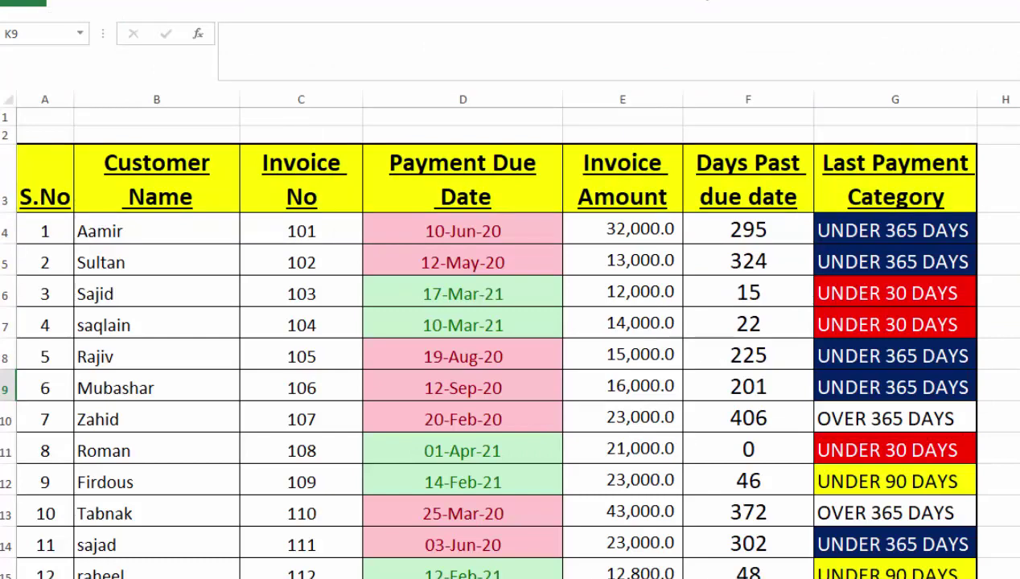
- Change the payment due date of invoice 101 in D4 to 10/01/2021
scroll(515, 338, "down", 2)
scroll(761, 260, "up", 2)
left_click(512, 236)
double_click(512, 236)
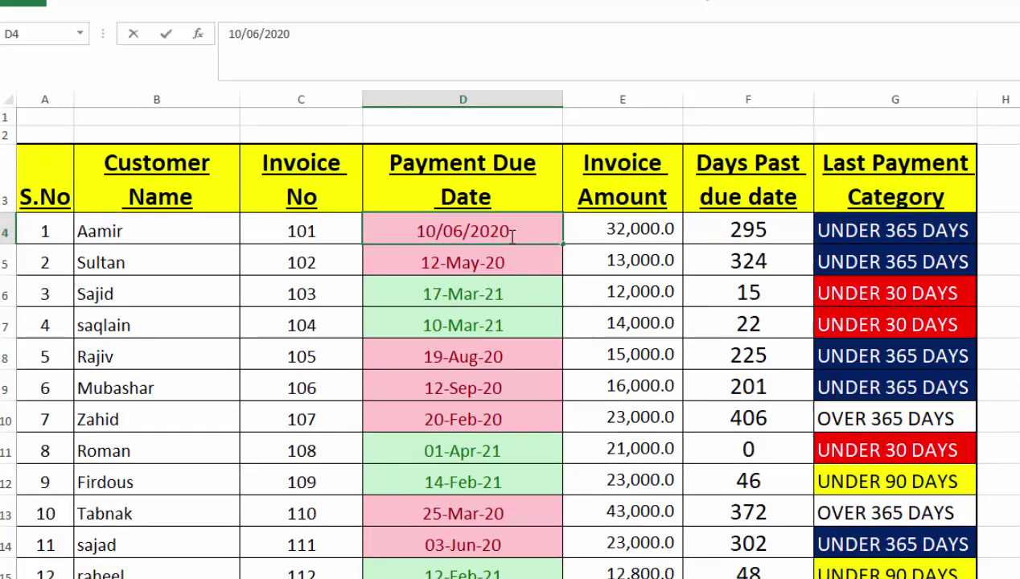
left_click(464, 231)
key("BackSpace")
type("1")
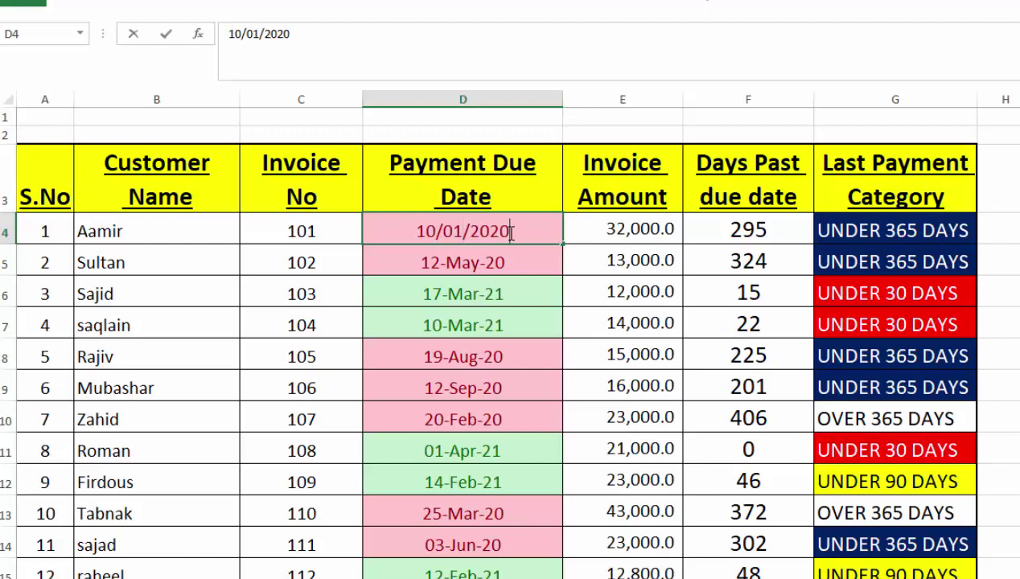
key("BackSpace")
type("1")
key("Tab")
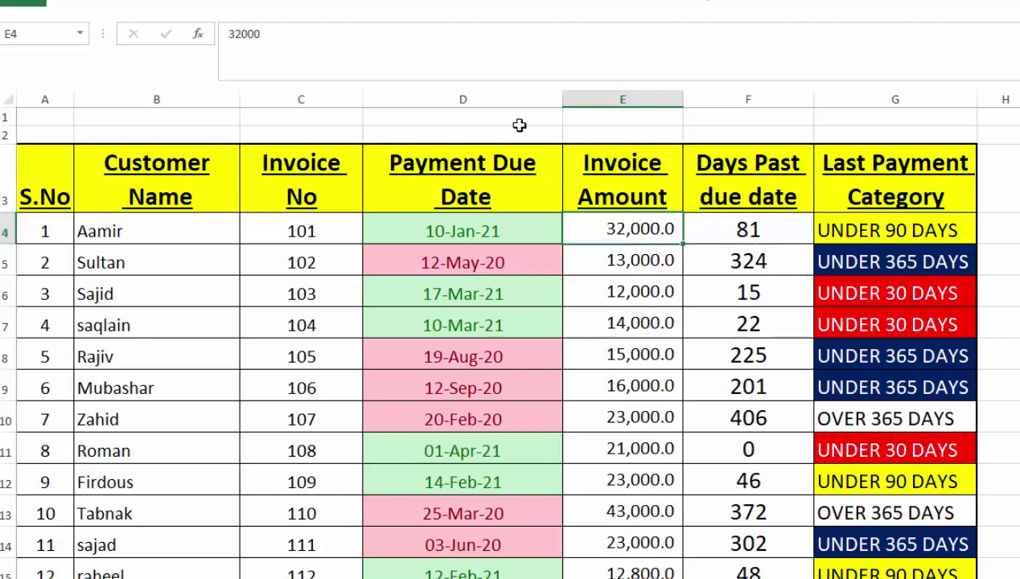
- Merge and center B1:G1 and enter the title "LATE PAYMENT DATE HIGHLIGHTS WIT"
left_click(161, 121)
left_click_drag(161, 120, 815, 114)
left_click(481, 58)
type("LATE PAYMENT  DATE HIGHLIGHTS WIT")
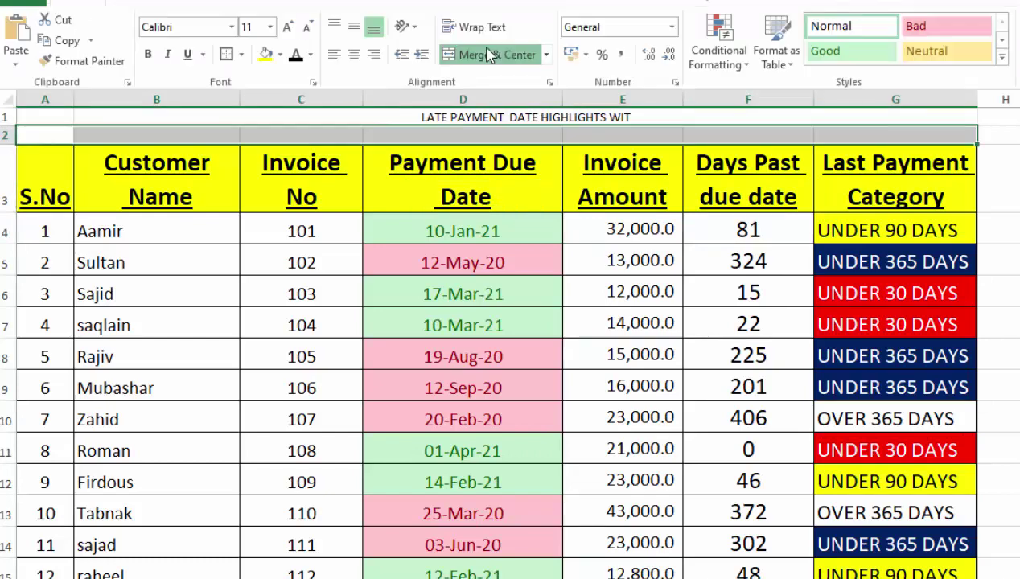
- Merge and center A2:G2 and enter "WITH CONDITIONAL FORMATTING" as the second title line
left_click(487, 55)
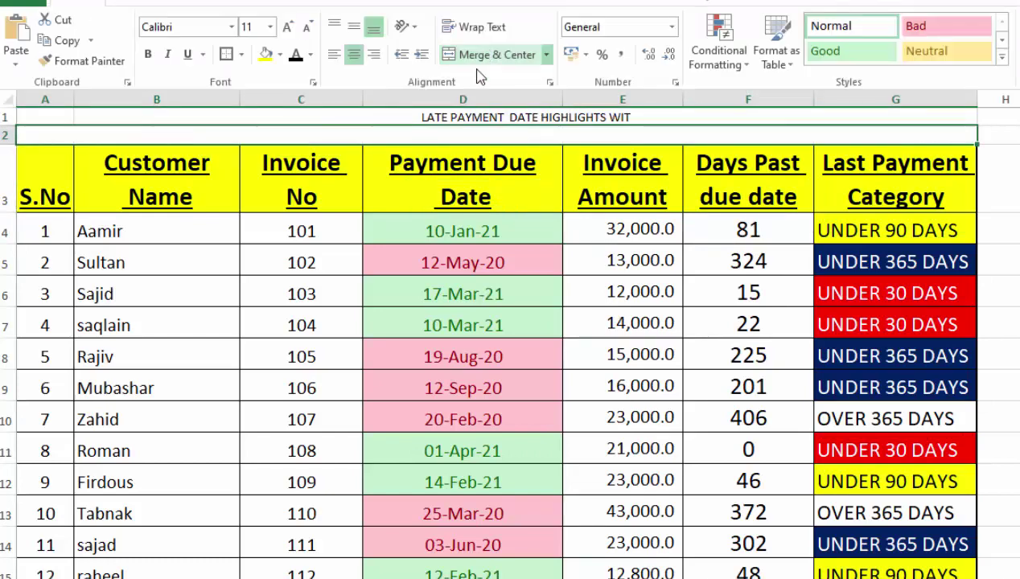
type("WITH CONDITIONAL FORMATTI")
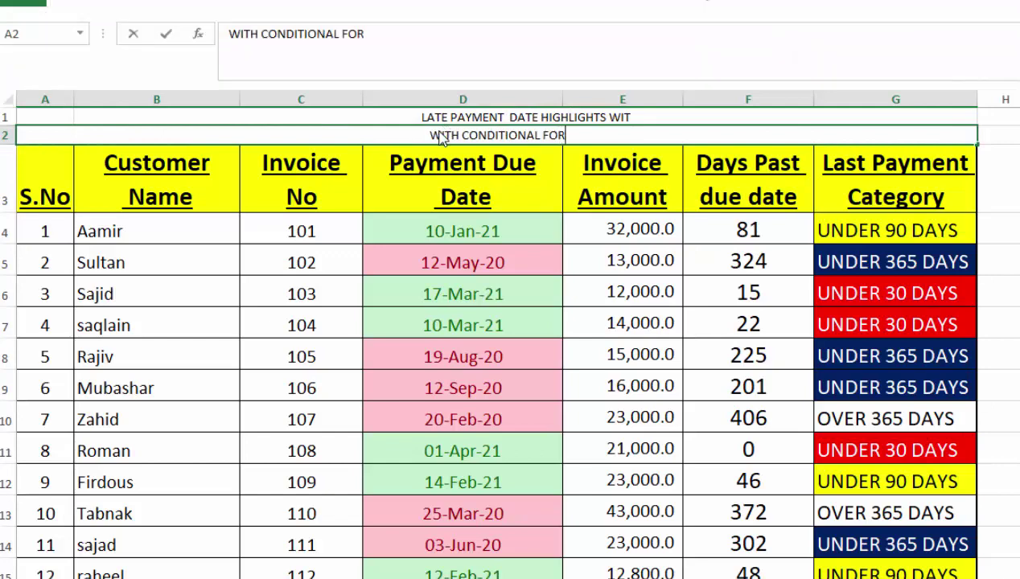
type("NG")
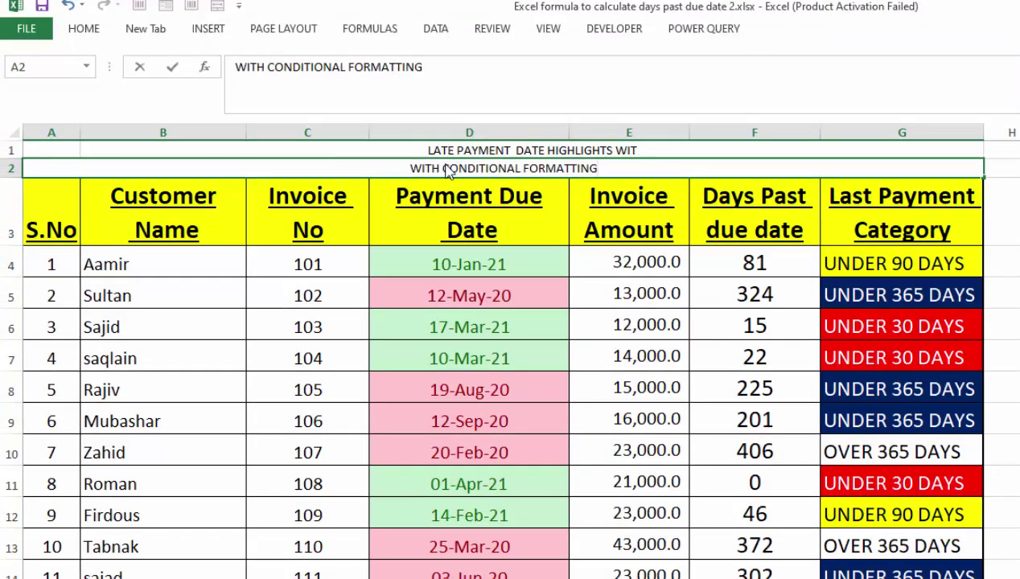
left_click(1018, 384)
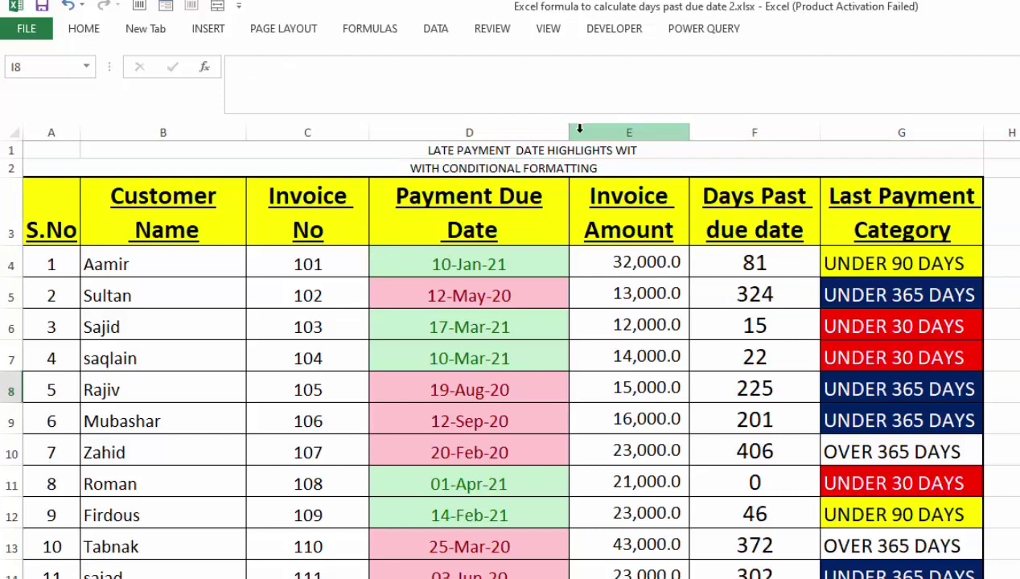
- Enlarge the title in row 1 to font size 26
left_click(562, 154)
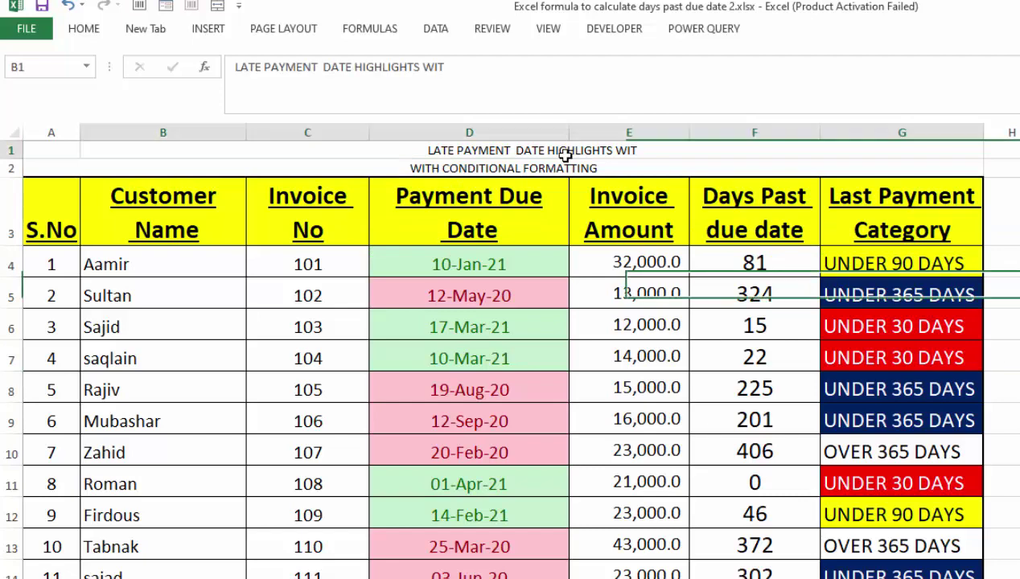
left_click(84, 28)
left_click(292, 62)
left_click(292, 62)
left_click(292, 62)
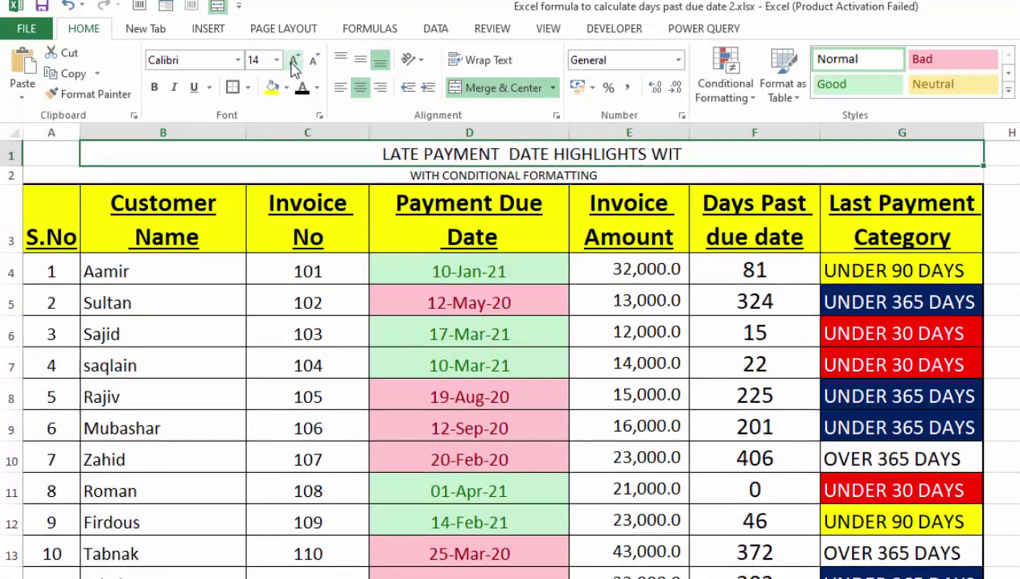
left_click(293, 63)
left_click(292, 63)
left_click(293, 63)
left_click(294, 63)
left_click(293, 64)
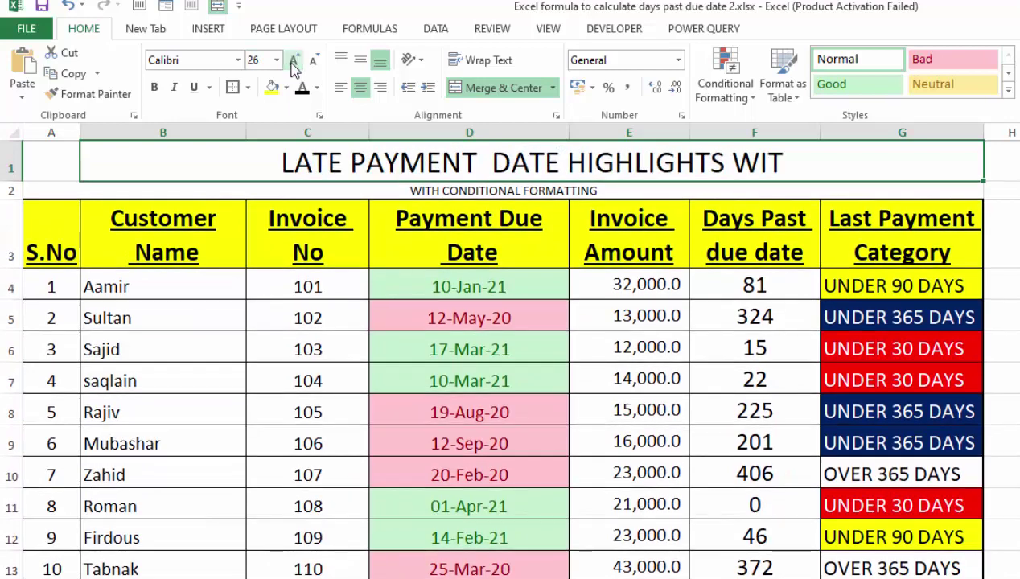
- Correct the last word of the row 1 title to "WITH"
left_click(804, 169)
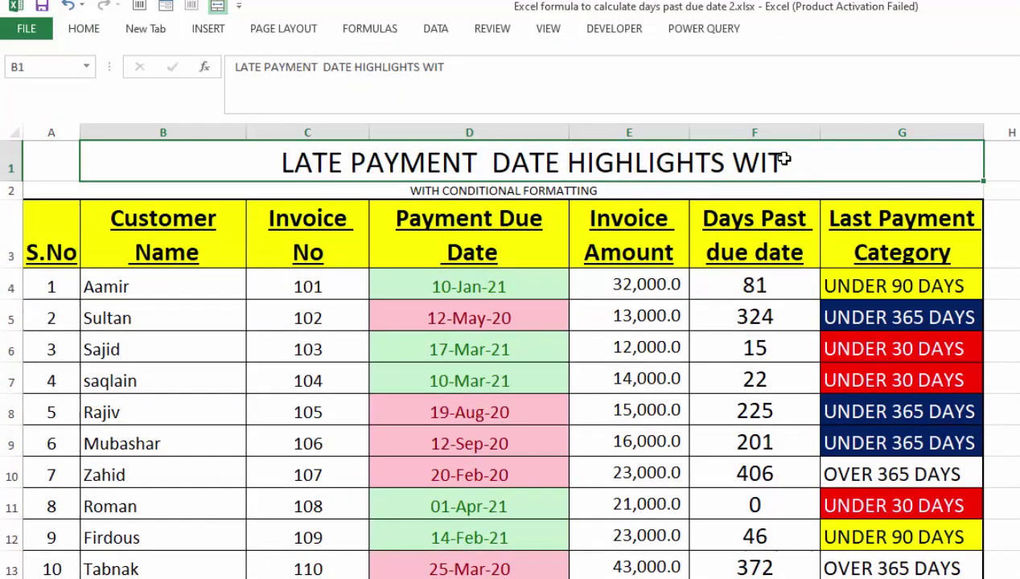
double_click(784, 160)
type("H")
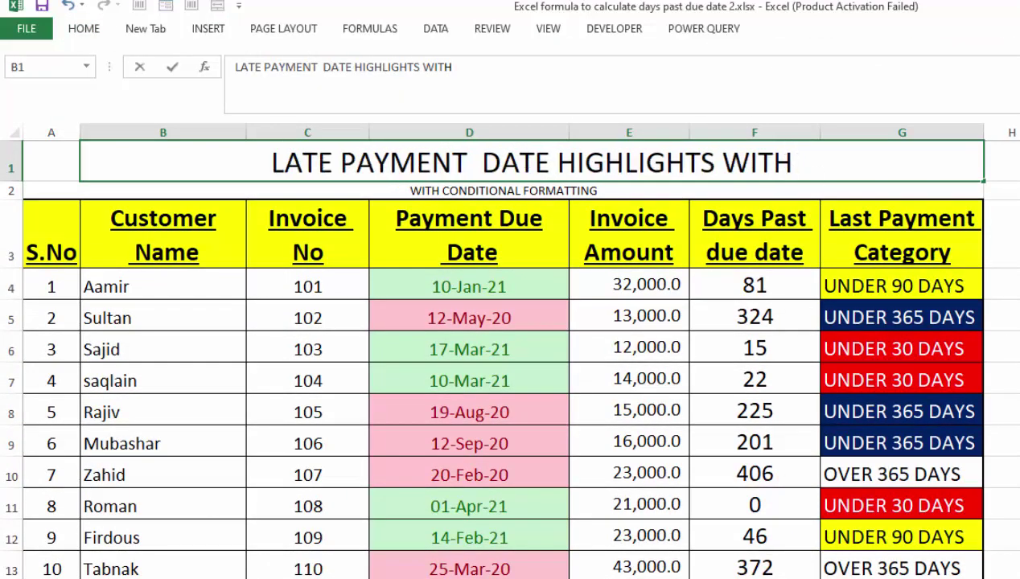
left_click(1019, 233)
- Set the second title line in row 2 to font size 36
left_click(543, 188)
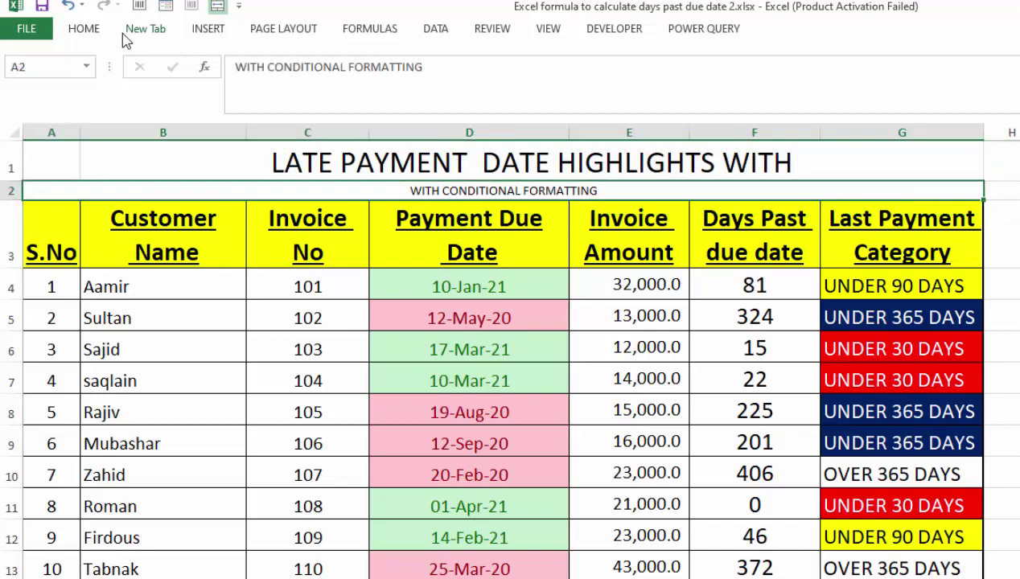
left_click(100, 33)
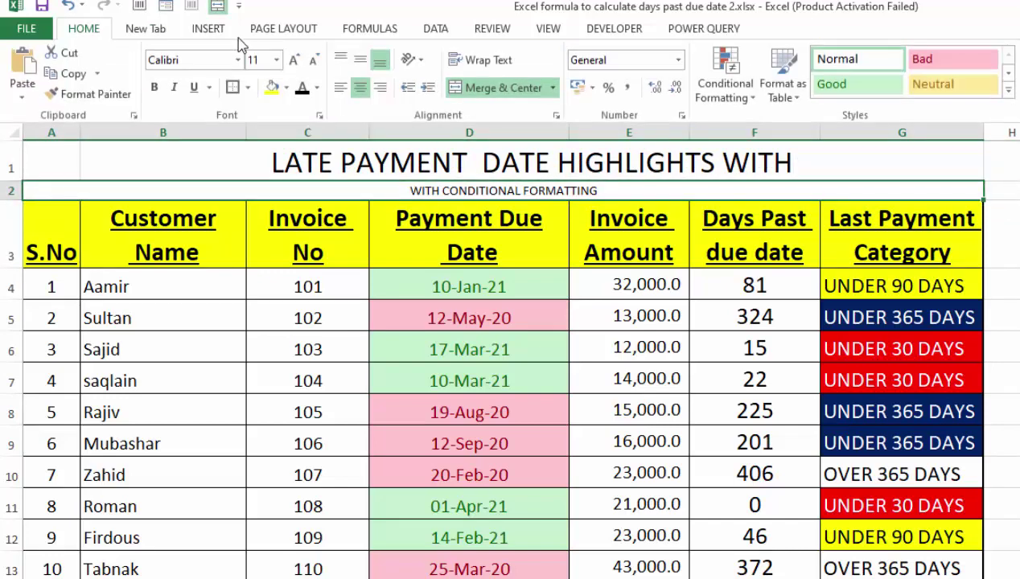
left_click(294, 61)
left_click(294, 61)
left_click(294, 61)
left_click(294, 62)
left_click(295, 62)
left_click(293, 59)
left_click(293, 60)
left_click(293, 60)
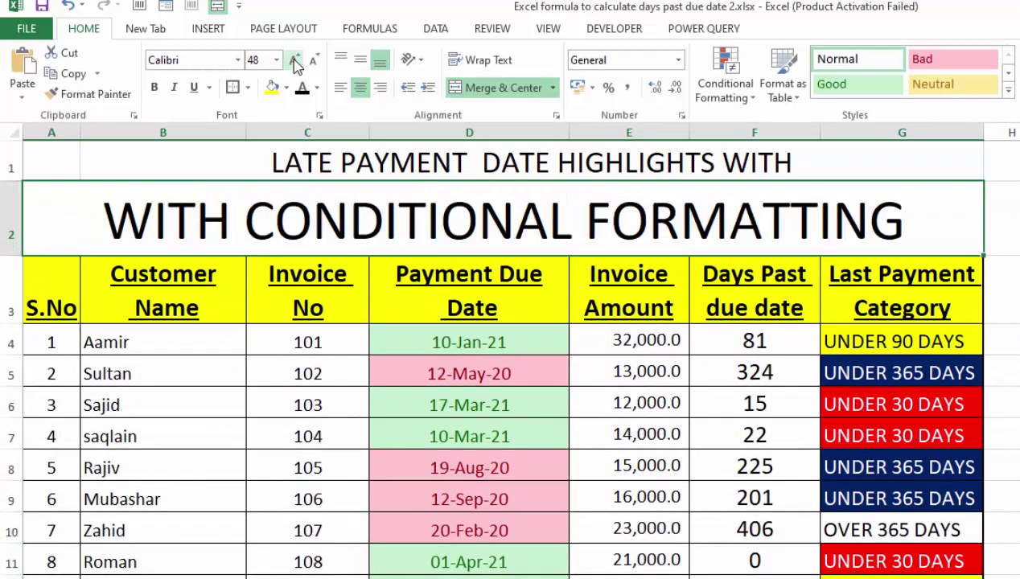
left_click(311, 64)
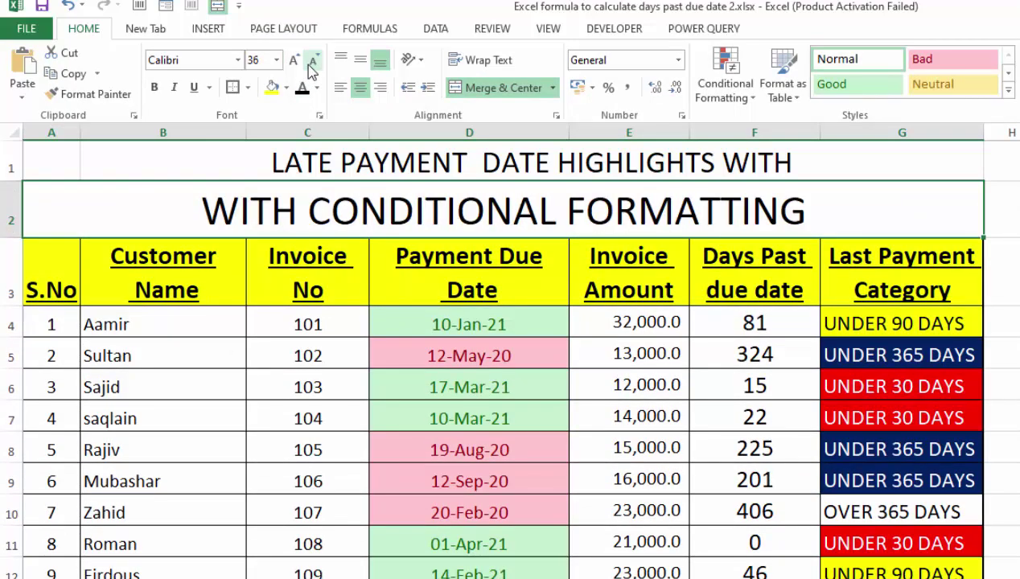
- Set the row 1 title to font size 36 and make both title lines bold
left_click(305, 164)
key("F4")
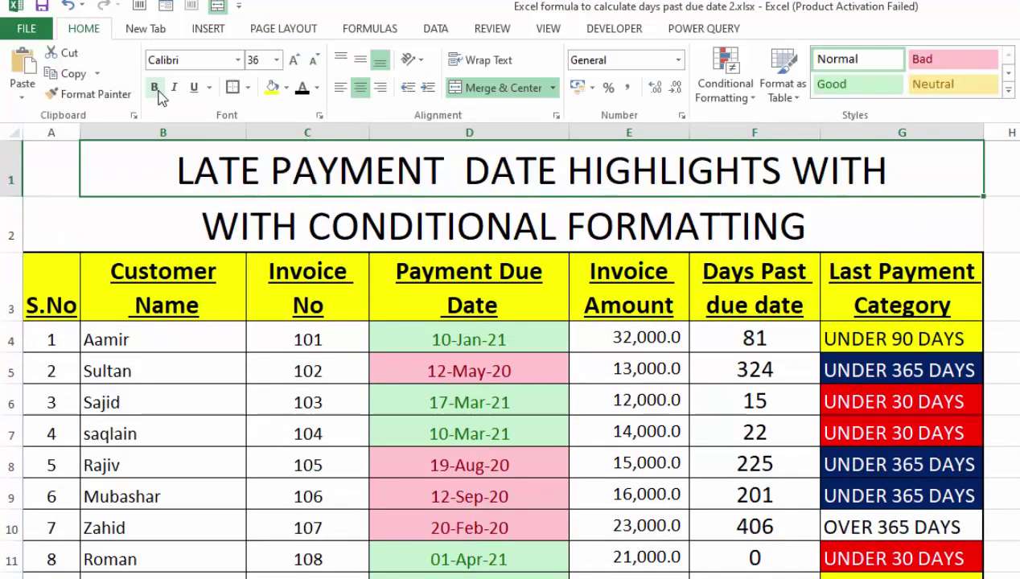
left_click(155, 87)
key("ctrl+F1")
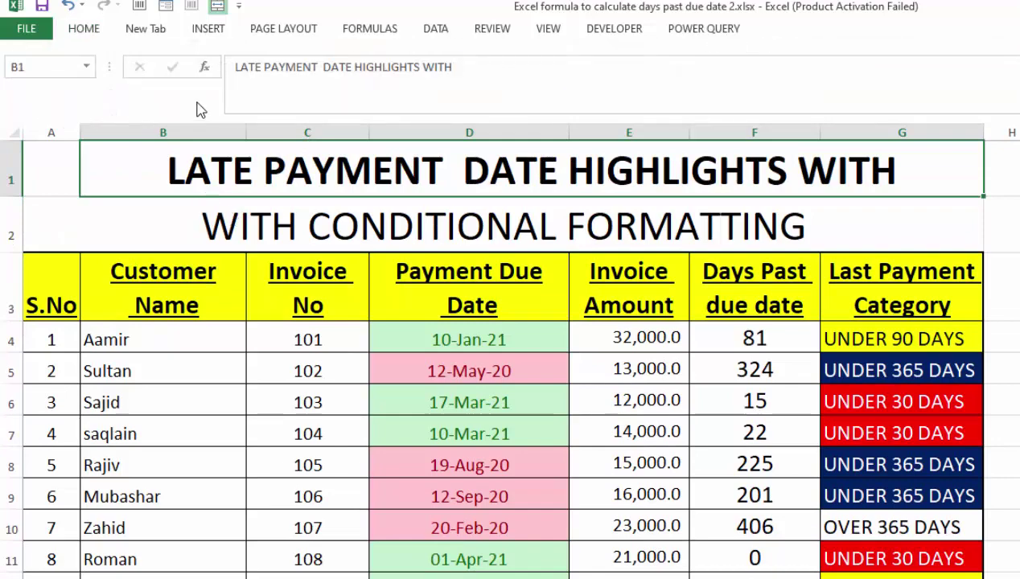
left_click(84, 29)
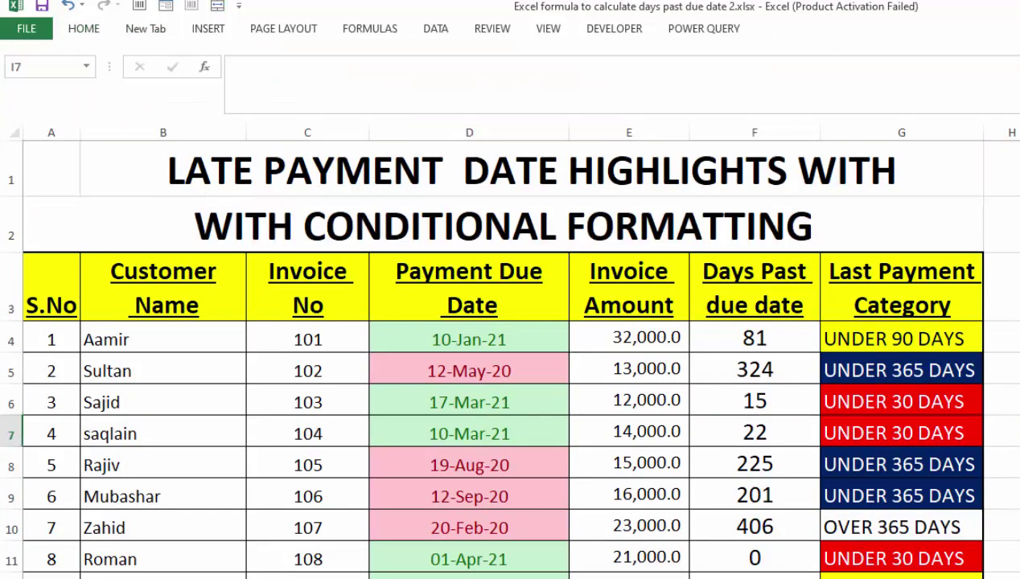